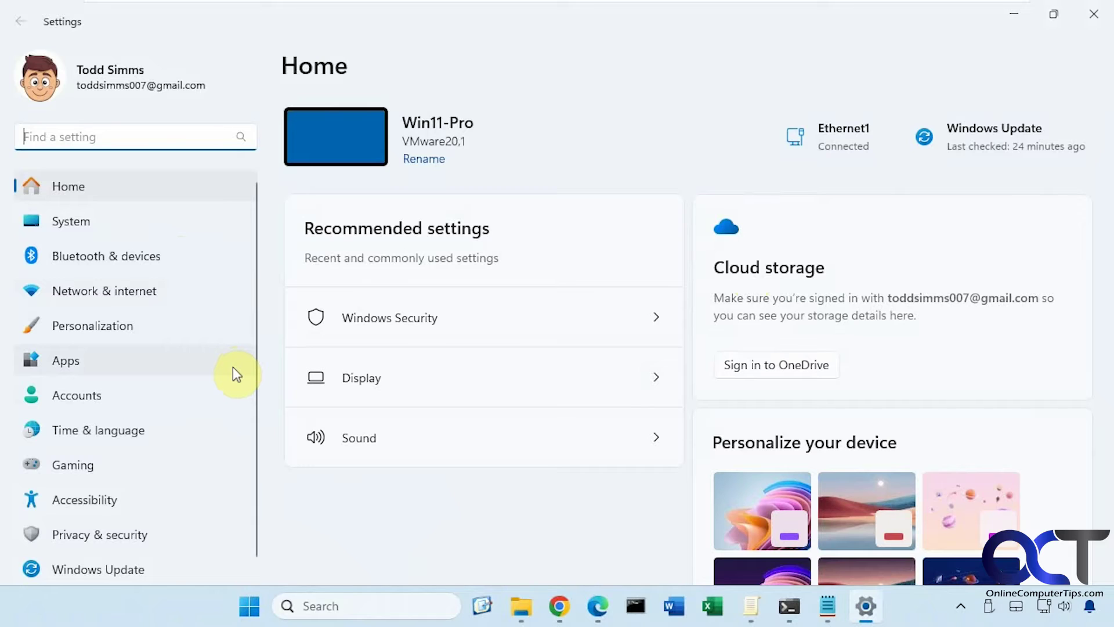
# Close the Settings app to return to the desktop.
pyautogui.click(1090, 26)
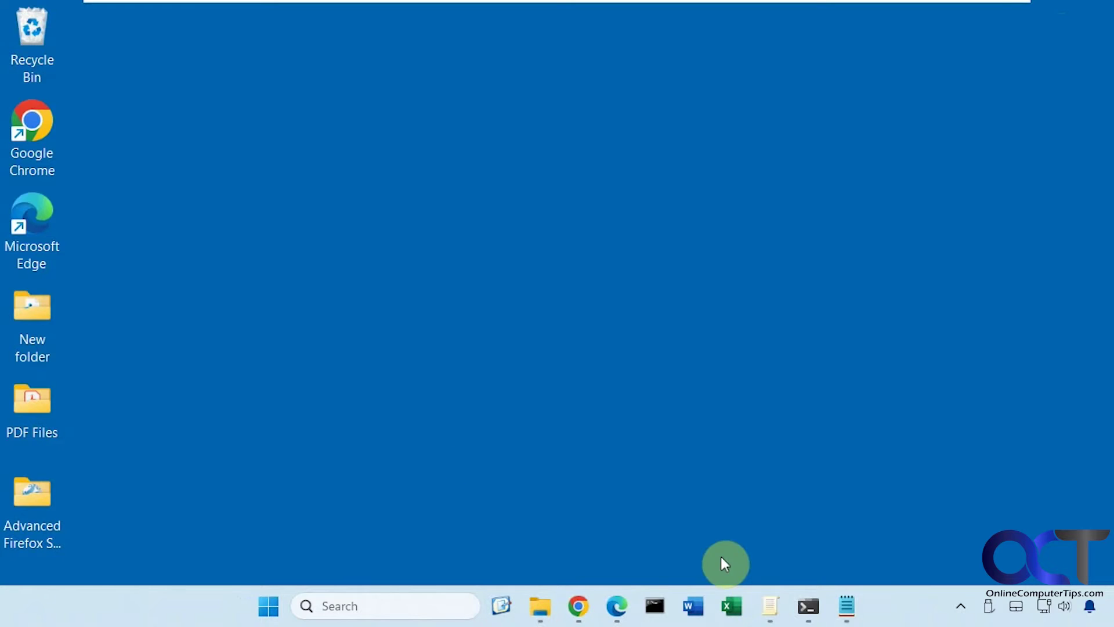
# Set the Control Panel Settings Page Visibility policy to Enabled, with the ShowOnly/Hide notes in view.
pyautogui.click(770, 605)
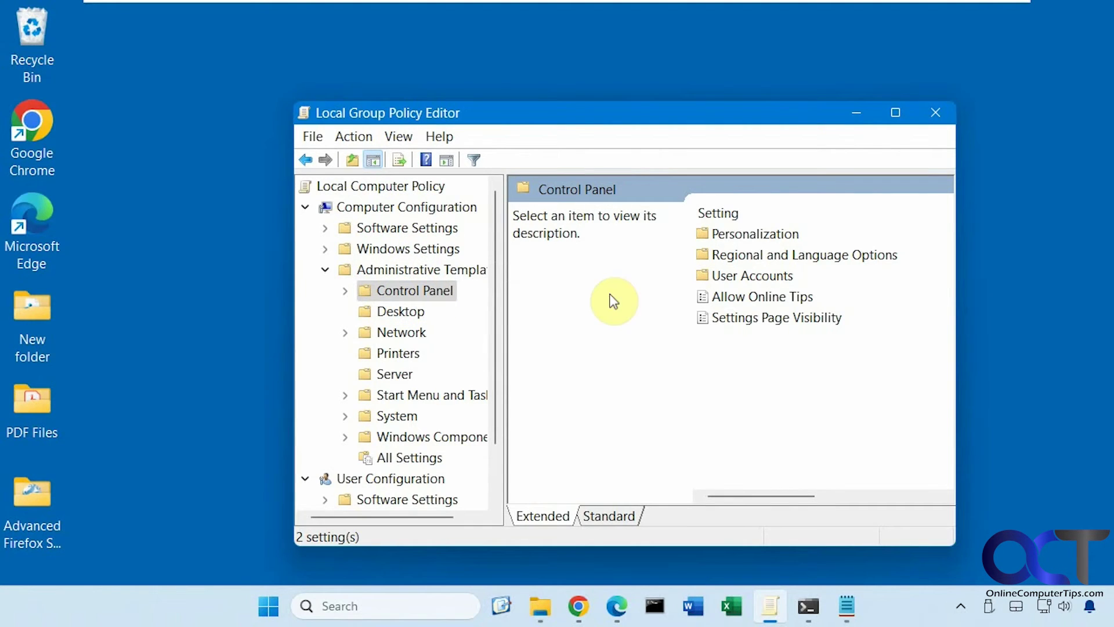
pyautogui.doubleClick(757, 319)
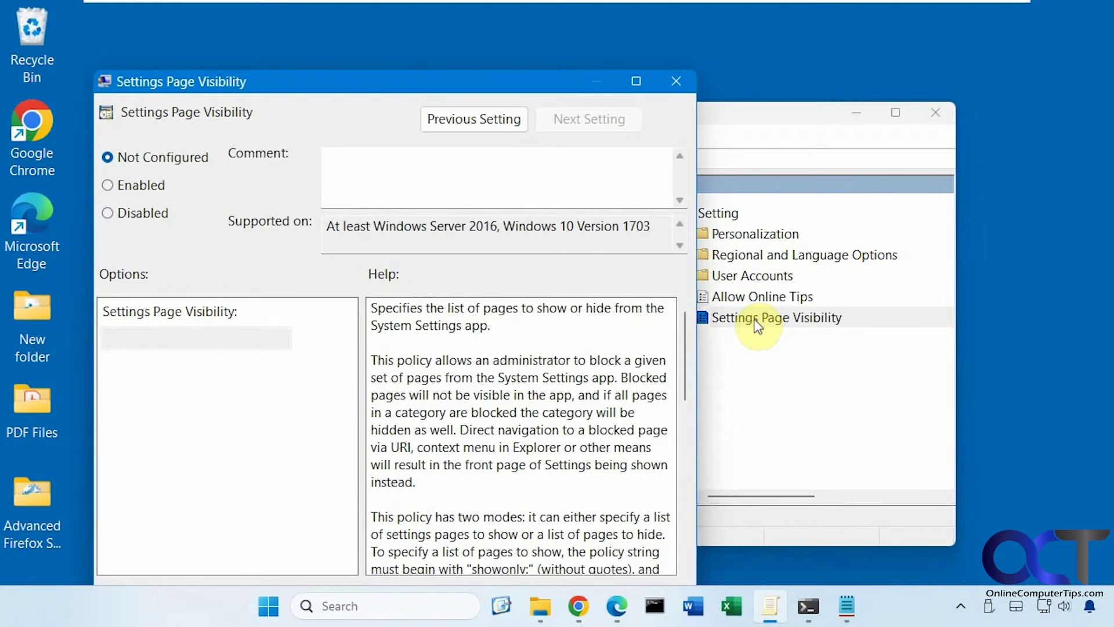
pyautogui.moveTo(500, 89); pyautogui.dragTo(586, 47)
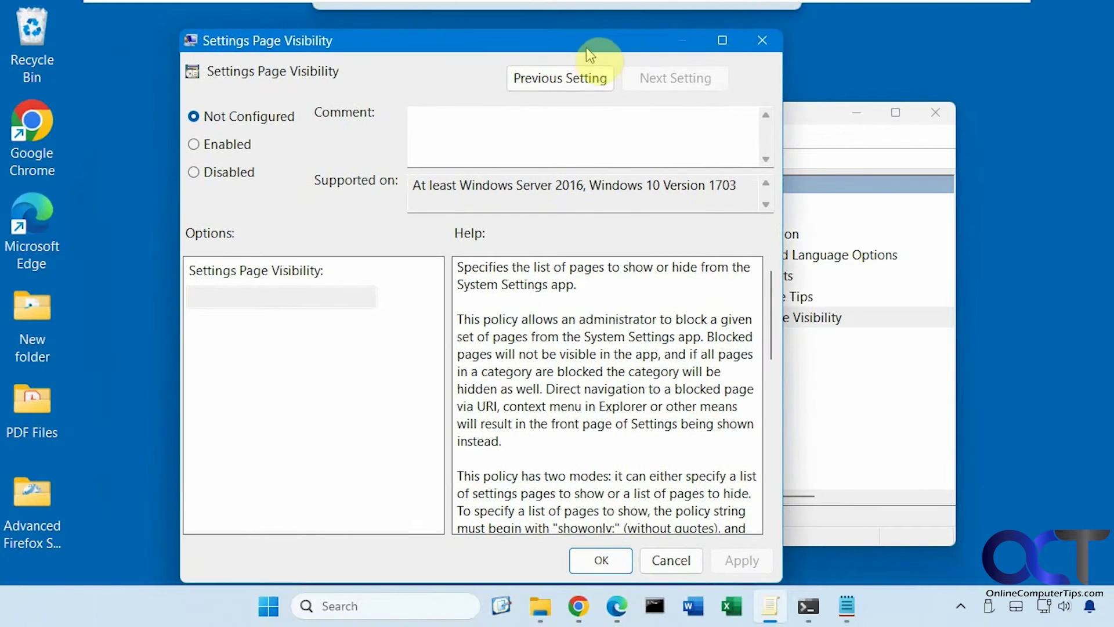
pyautogui.click(246, 144)
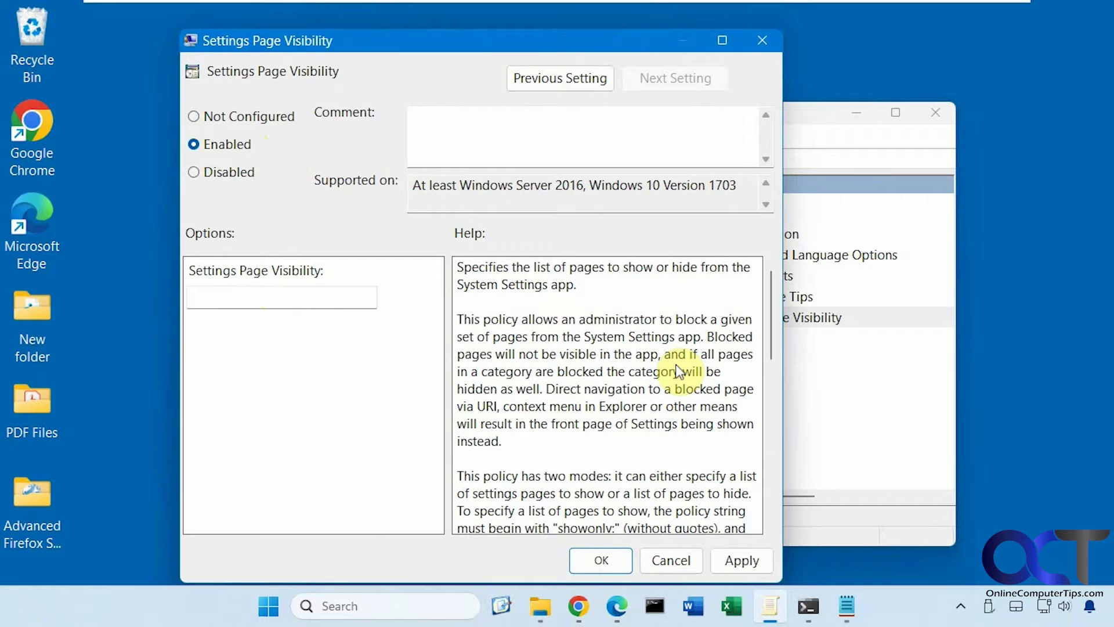
pyautogui.click(845, 608)
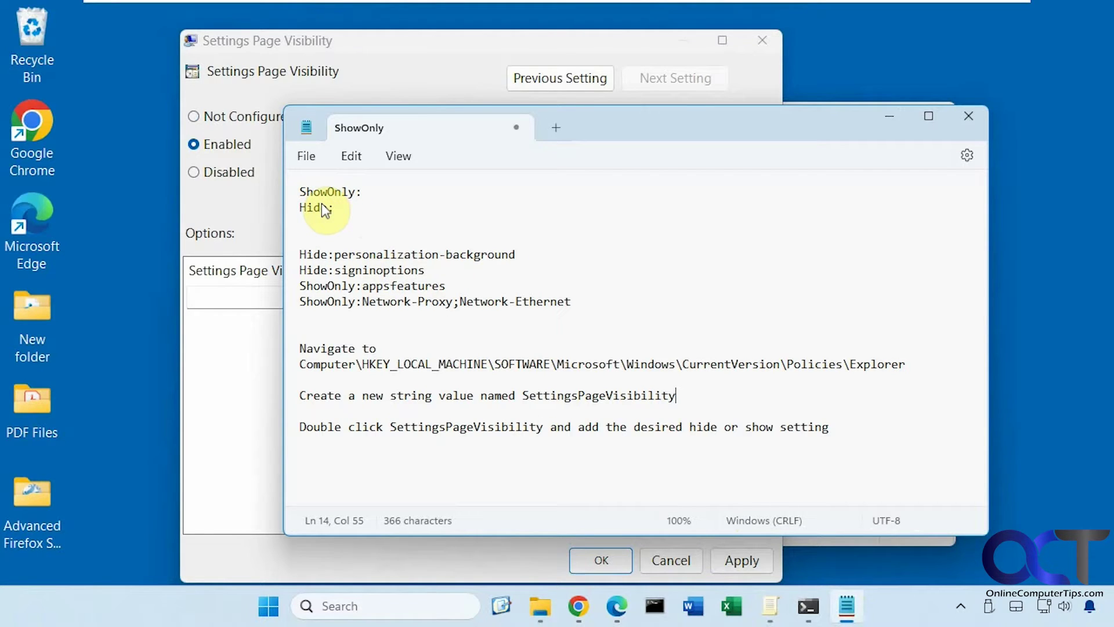
pyautogui.click(386, 219)
pyautogui.moveTo(335, 255); pyautogui.dragTo(518, 254)
pyautogui.click(525, 254)
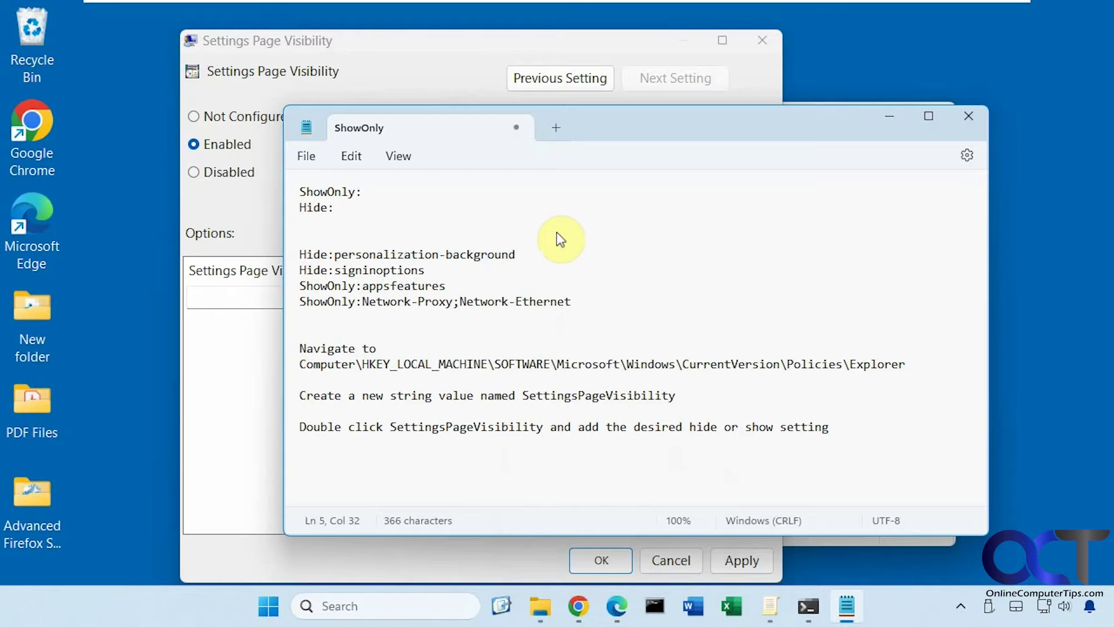
pyautogui.click(616, 598)
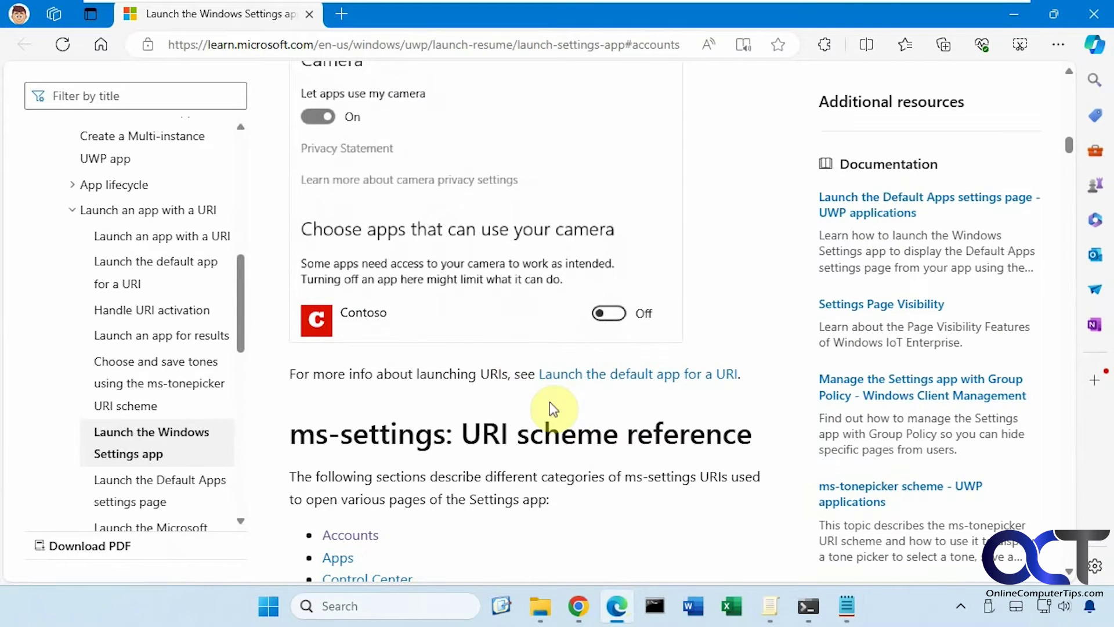
pyautogui.scroll(-4, 558, 411)
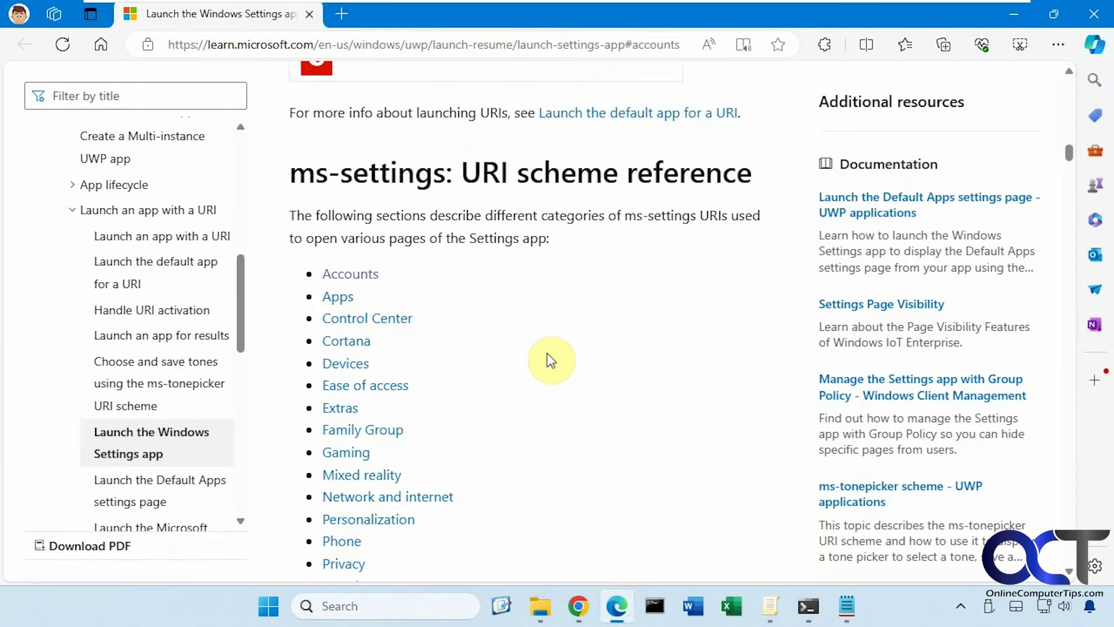
pyautogui.scroll(-8, 550, 360)
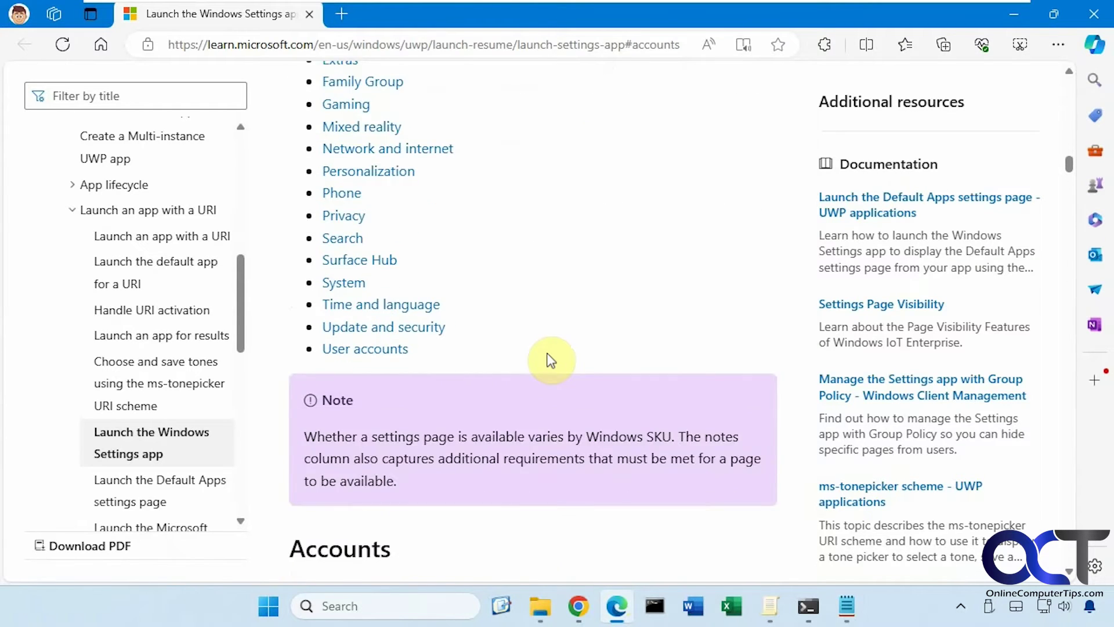
pyautogui.scroll(-3, 550, 360)
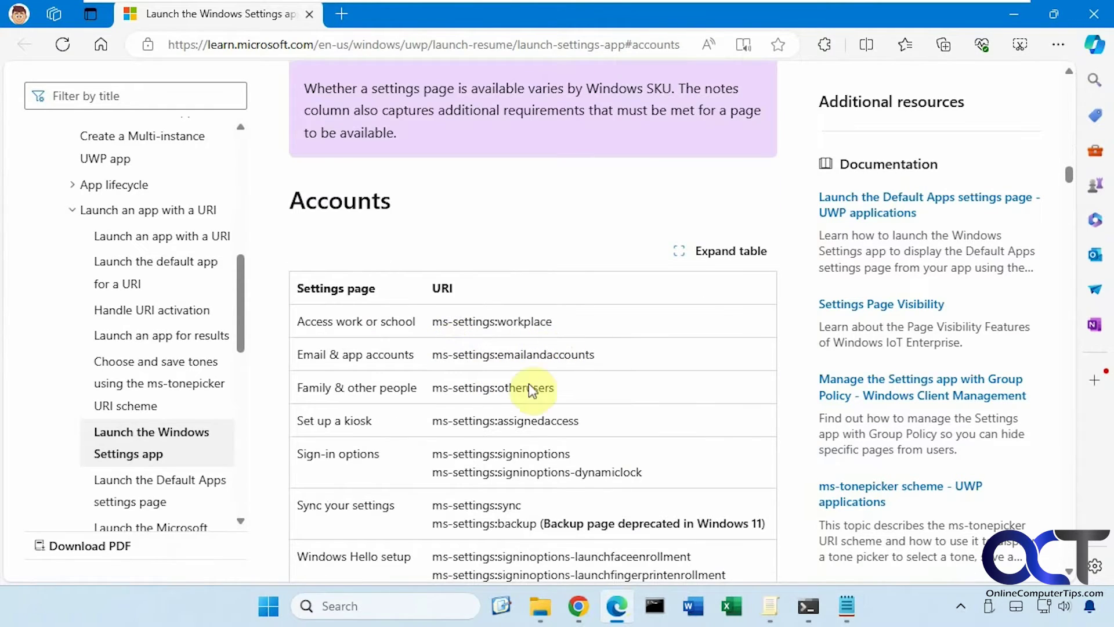
pyautogui.scroll(8, 580, 498)
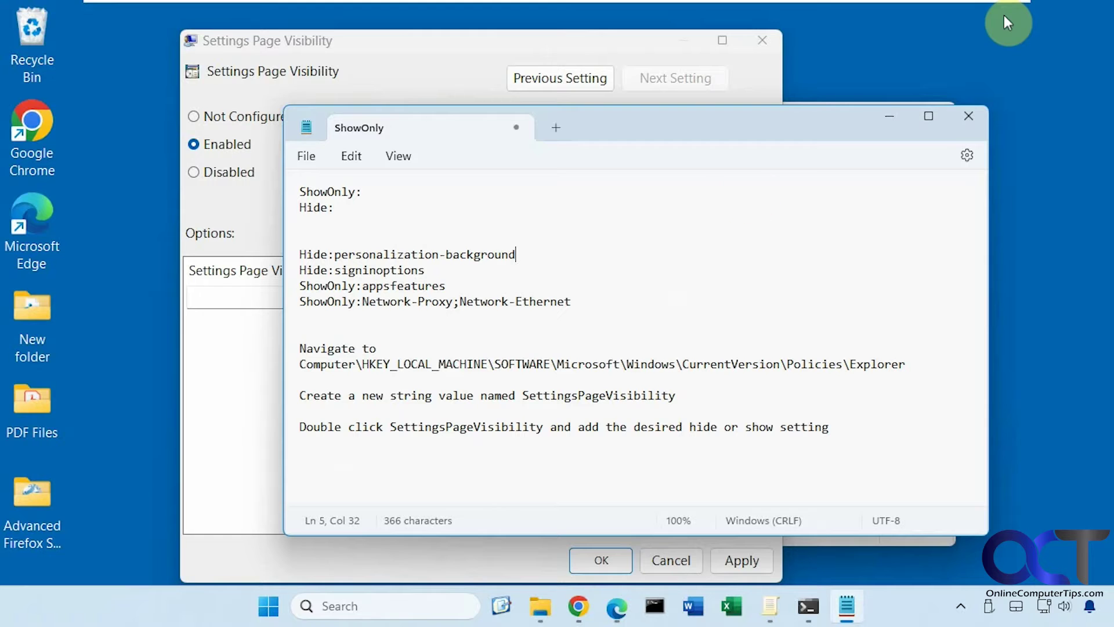
# Confirm Personalization > Background still opens, then select the Hide:personalization-background line in Notepad.
pyautogui.click(1014, 15)
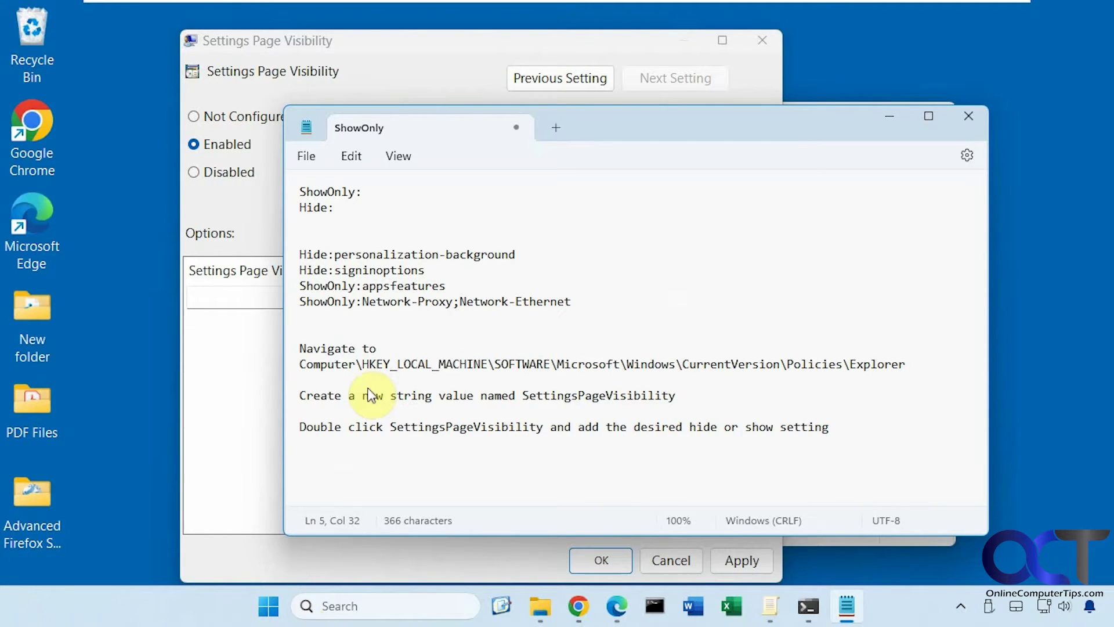
pyautogui.click(268, 609)
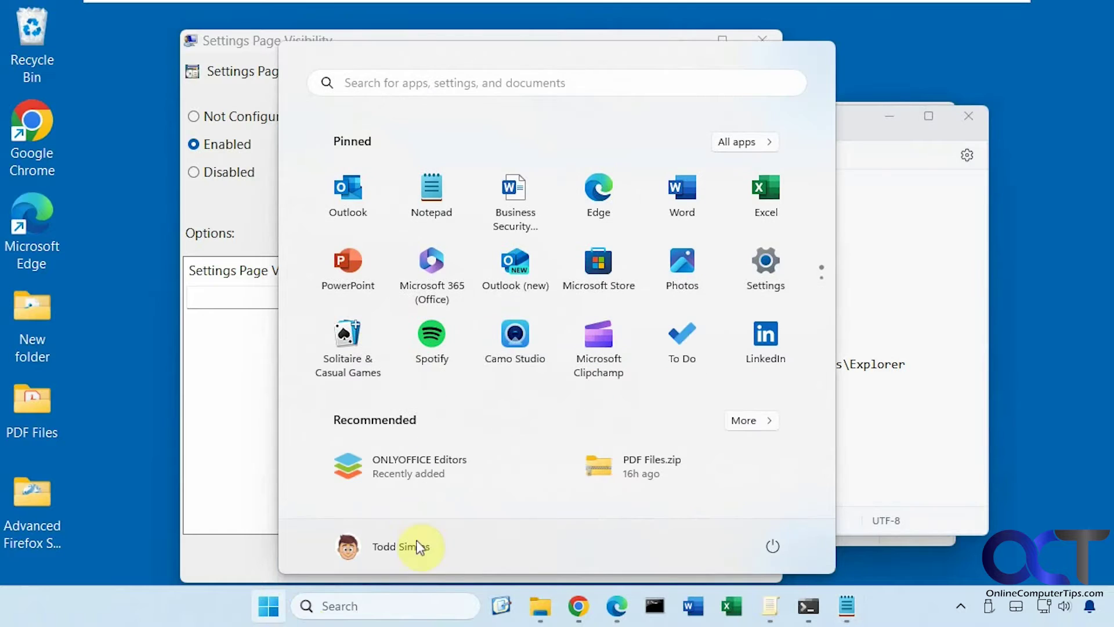
pyautogui.click(774, 285)
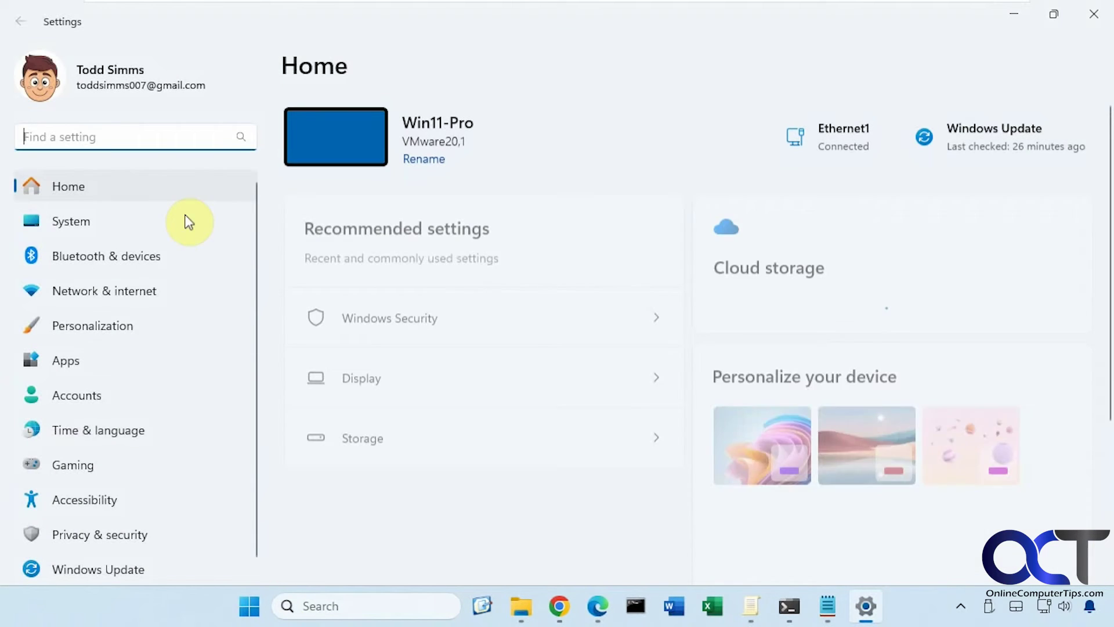
pyautogui.click(97, 330)
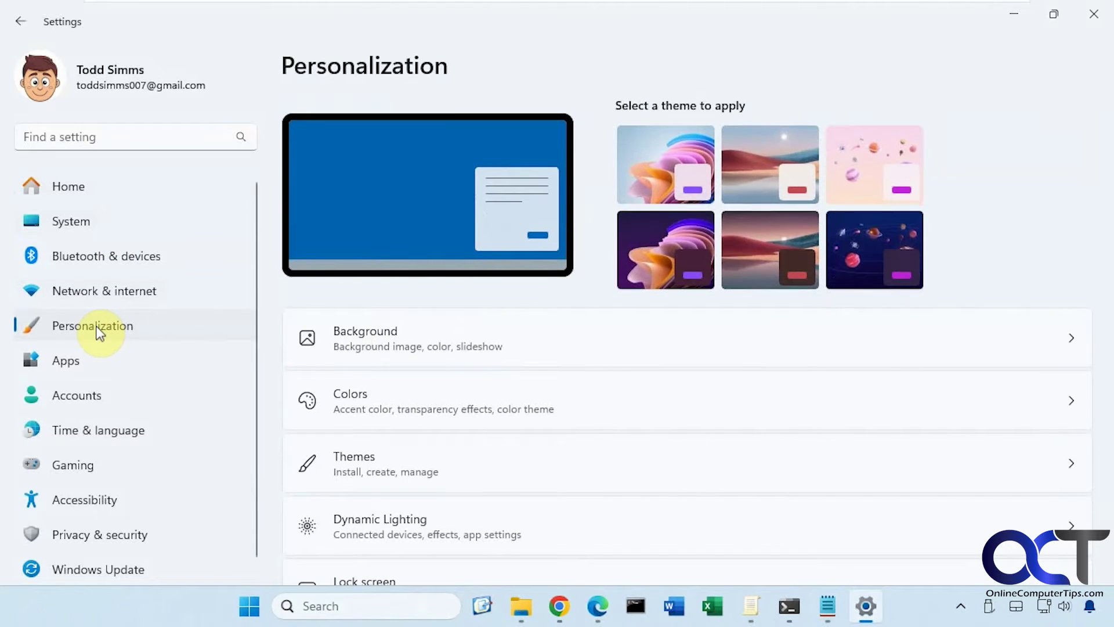
pyautogui.click(430, 339)
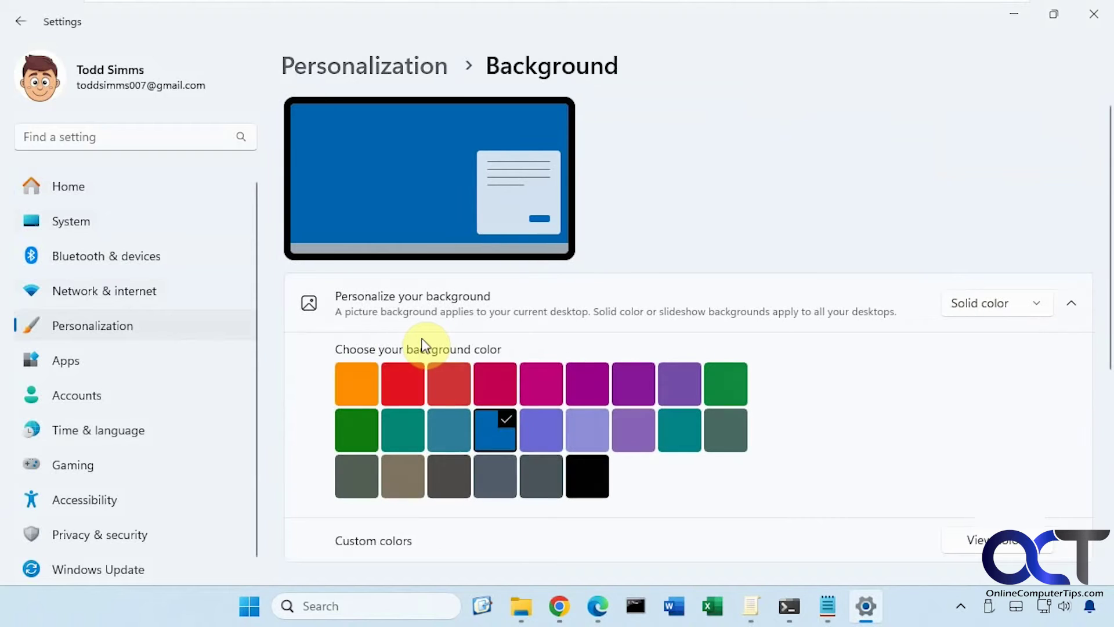
pyautogui.click(1094, 14)
pyautogui.moveTo(504, 254); pyautogui.dragTo(291, 256)
pyautogui.hotkey('ctrl', 'c')
# Paste Hide:personalization-background into the policy value and apply it.
pyautogui.click(237, 290)
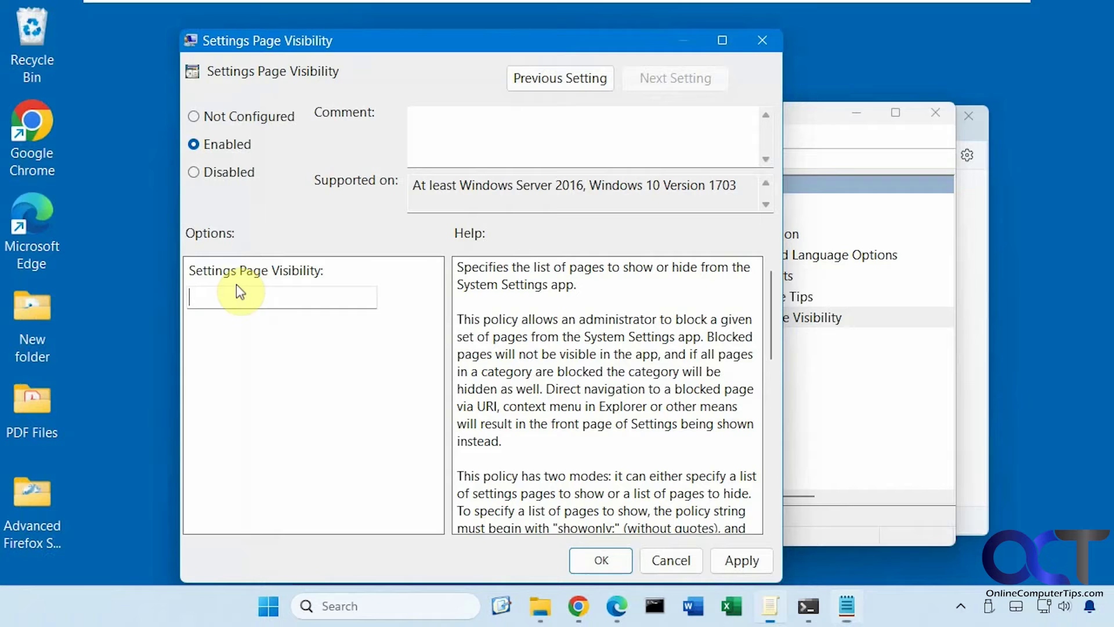
pyautogui.hotkey('ctrl', 'v')
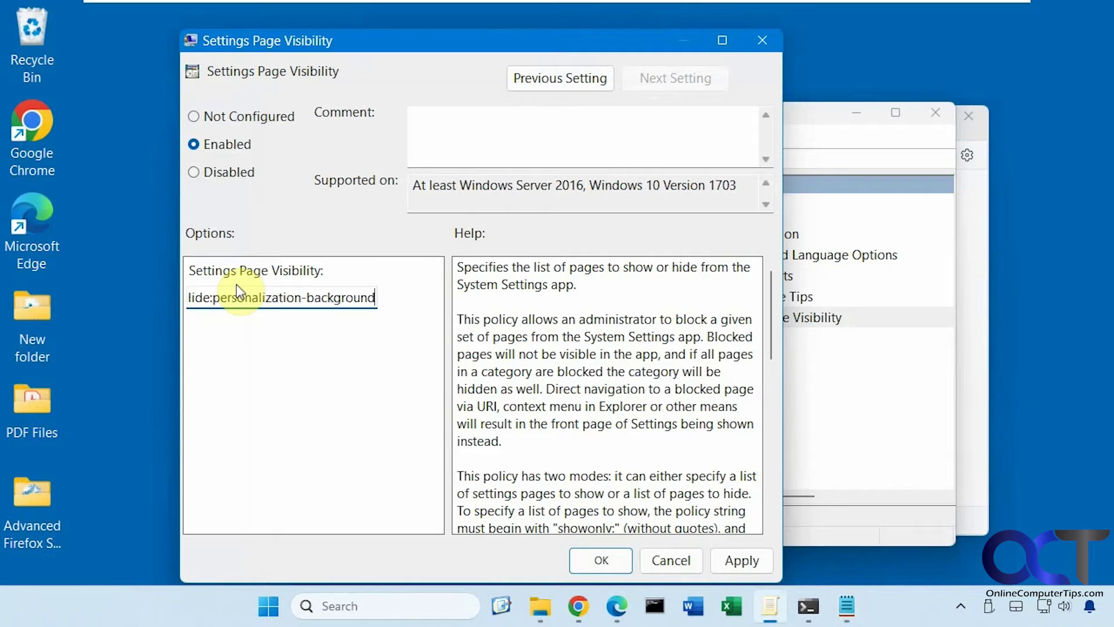
pyautogui.click(742, 560)
# Check in Settings that Personalization no longer lists Background, then close Settings.
pyautogui.click(273, 605)
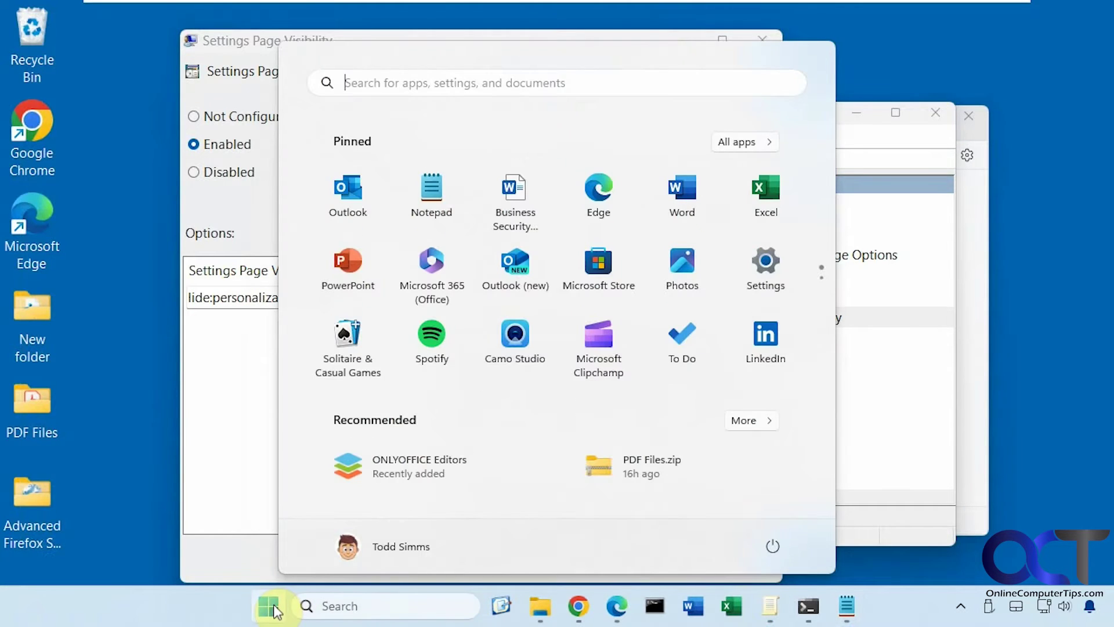
pyautogui.click(760, 287)
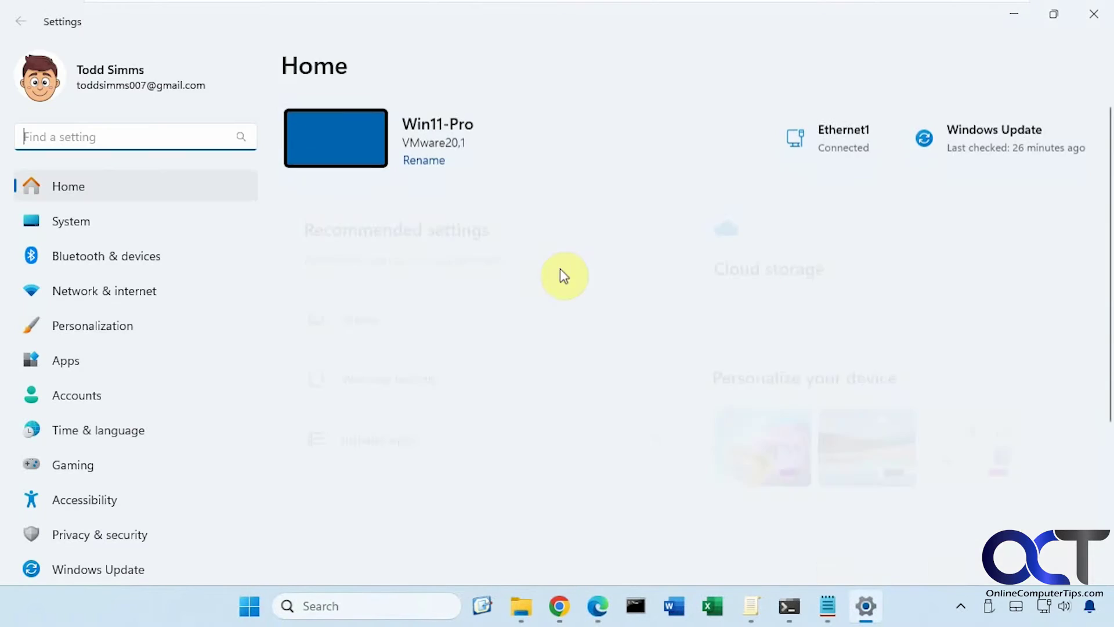
pyautogui.click(93, 328)
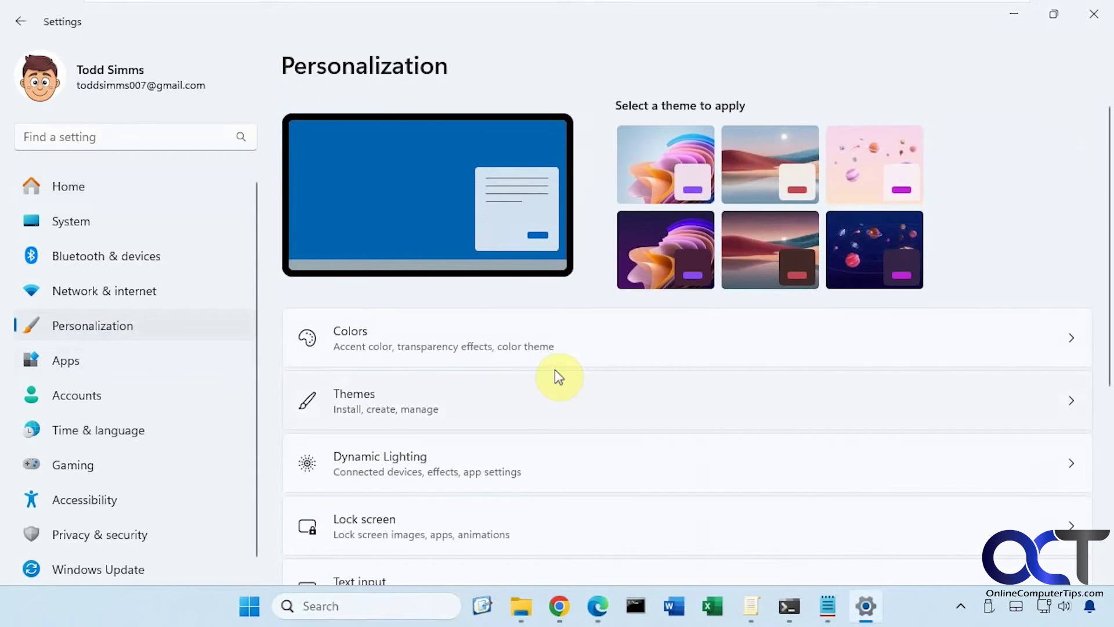
pyautogui.click(1093, 13)
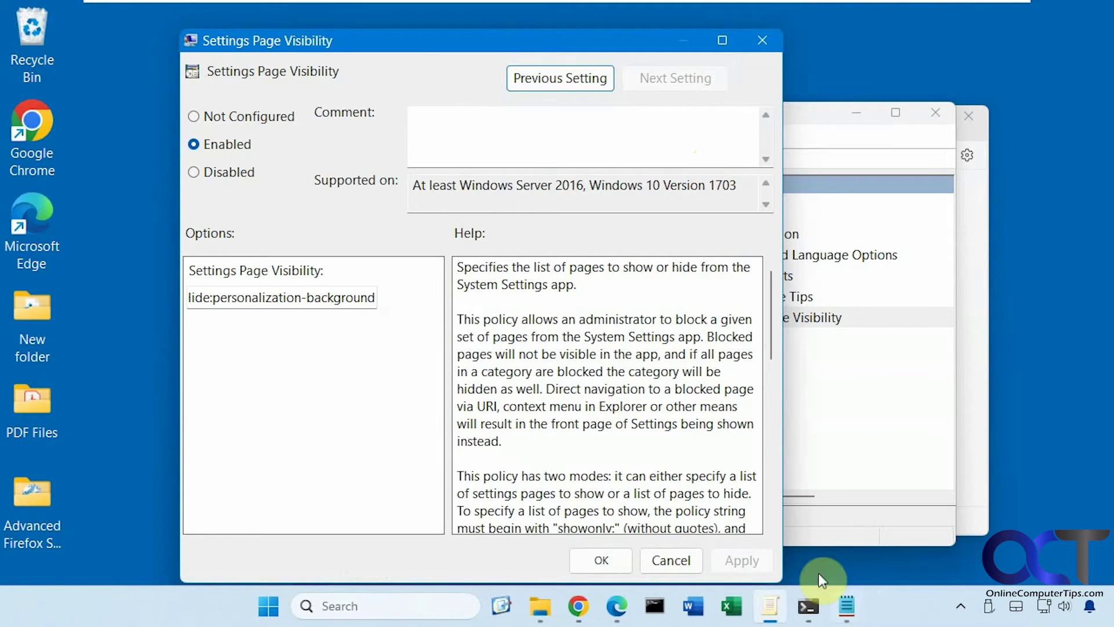
# Mark the Hide:signinoptions note, then confirm Accounts > Sign-in options still opens in Settings.
pyautogui.click(846, 604)
pyautogui.click(437, 270)
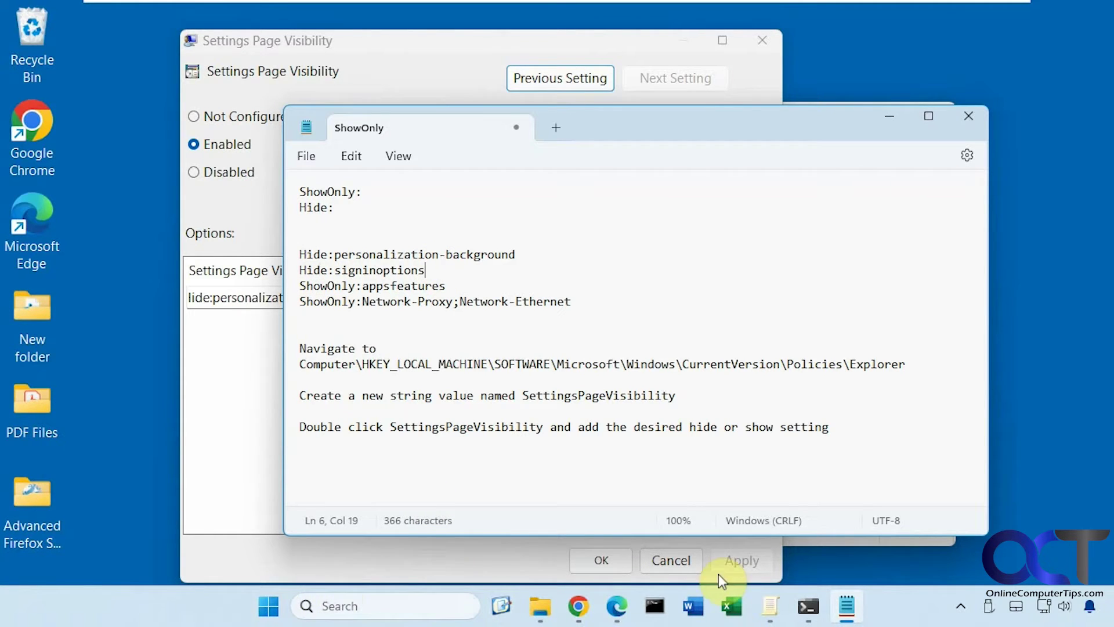
pyautogui.click(272, 607)
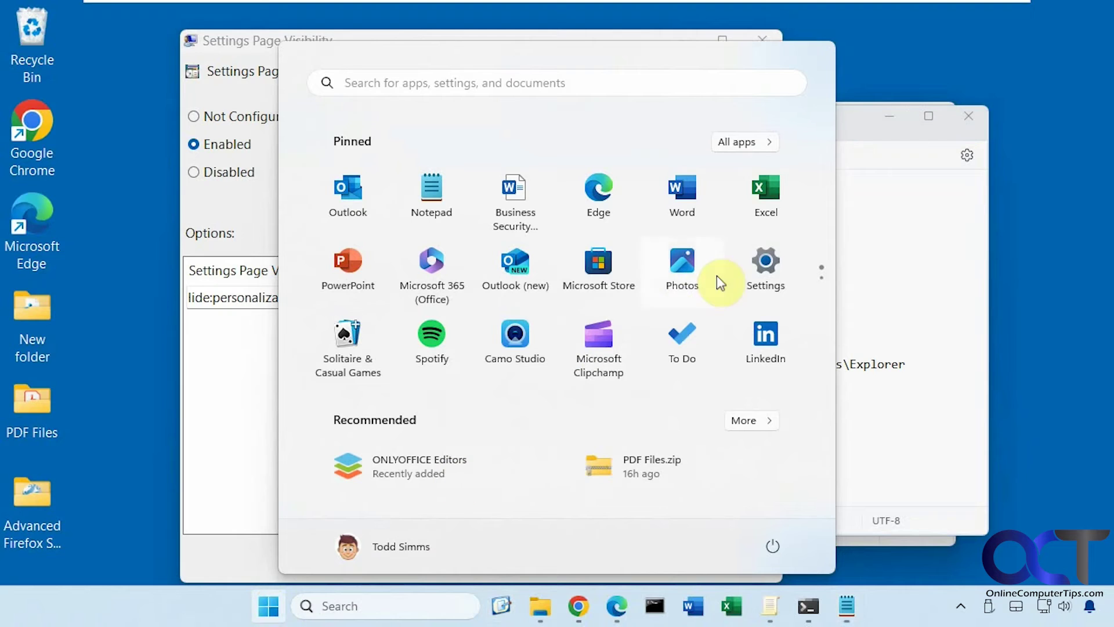
pyautogui.click(766, 268)
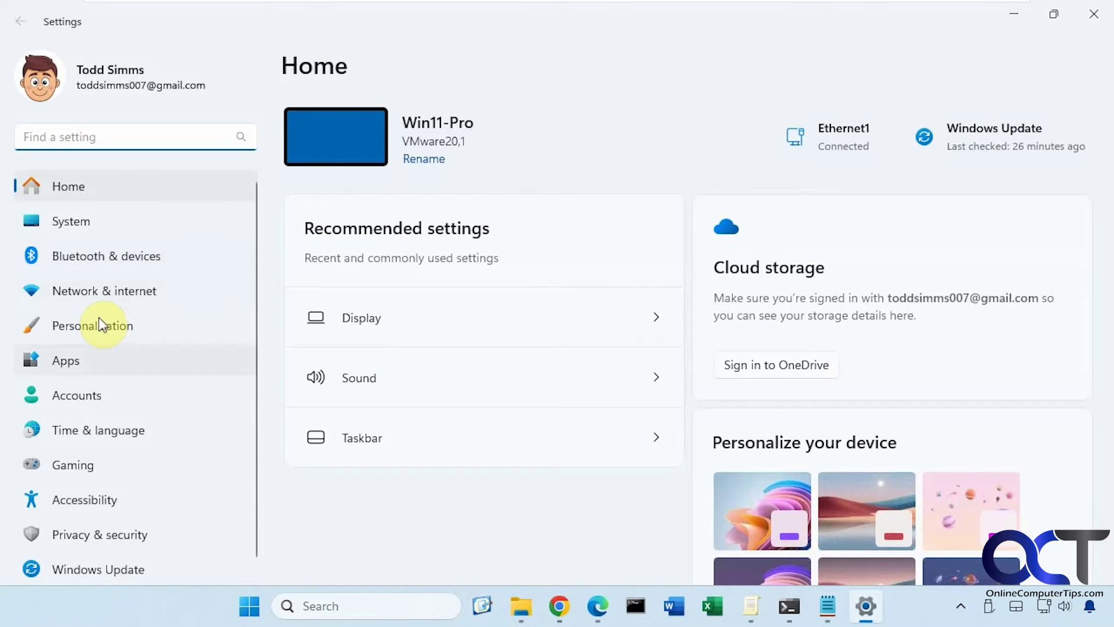
pyautogui.click(95, 397)
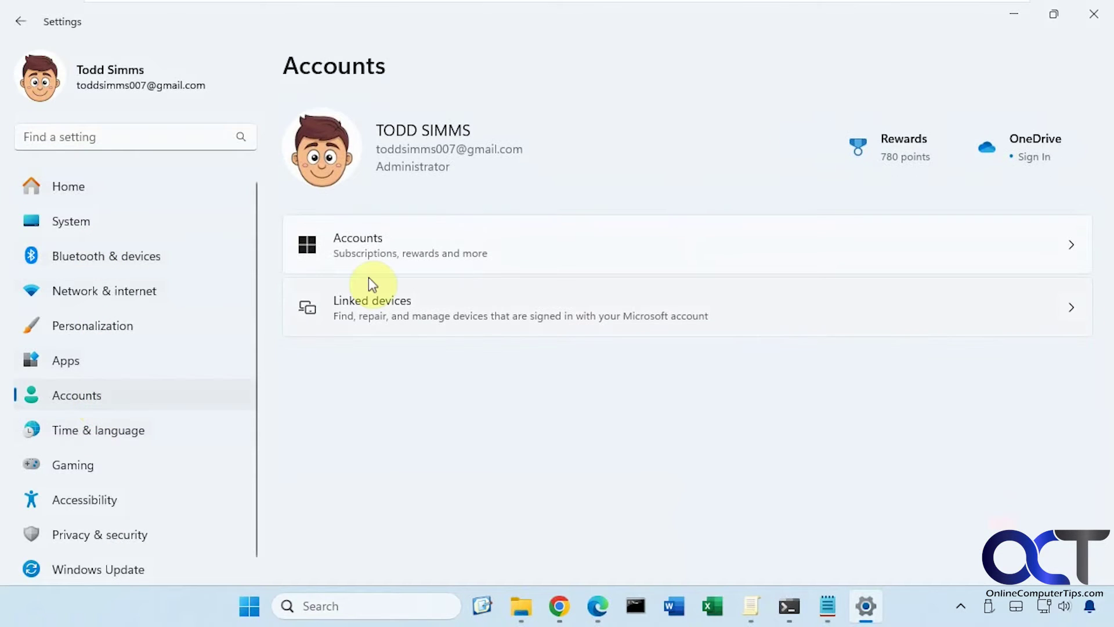
pyautogui.click(490, 251)
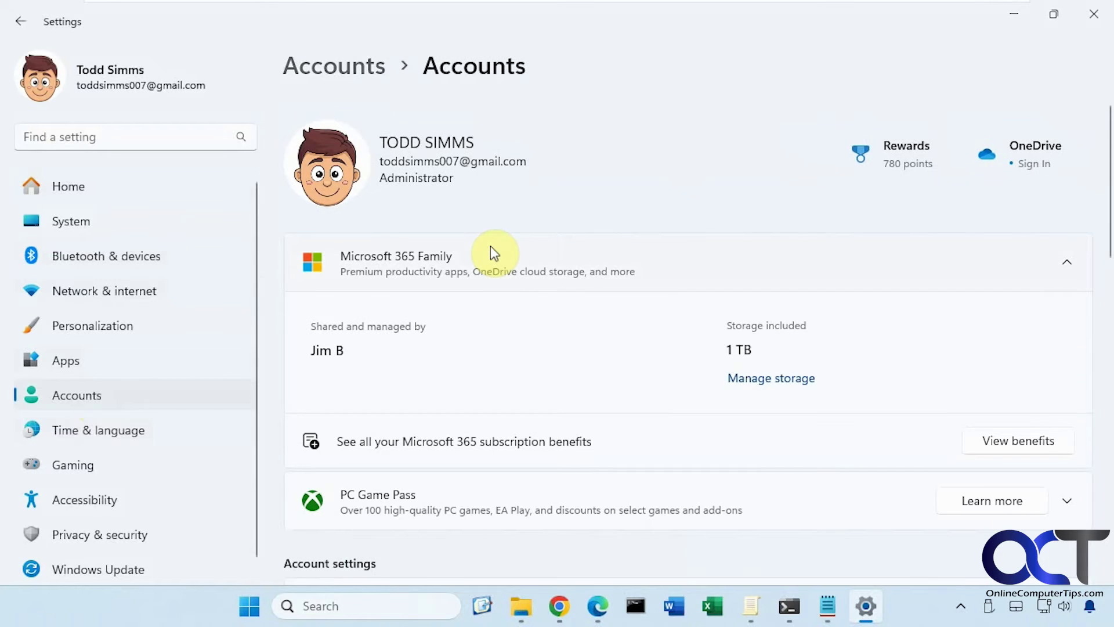
pyautogui.scroll(-6, 558, 372)
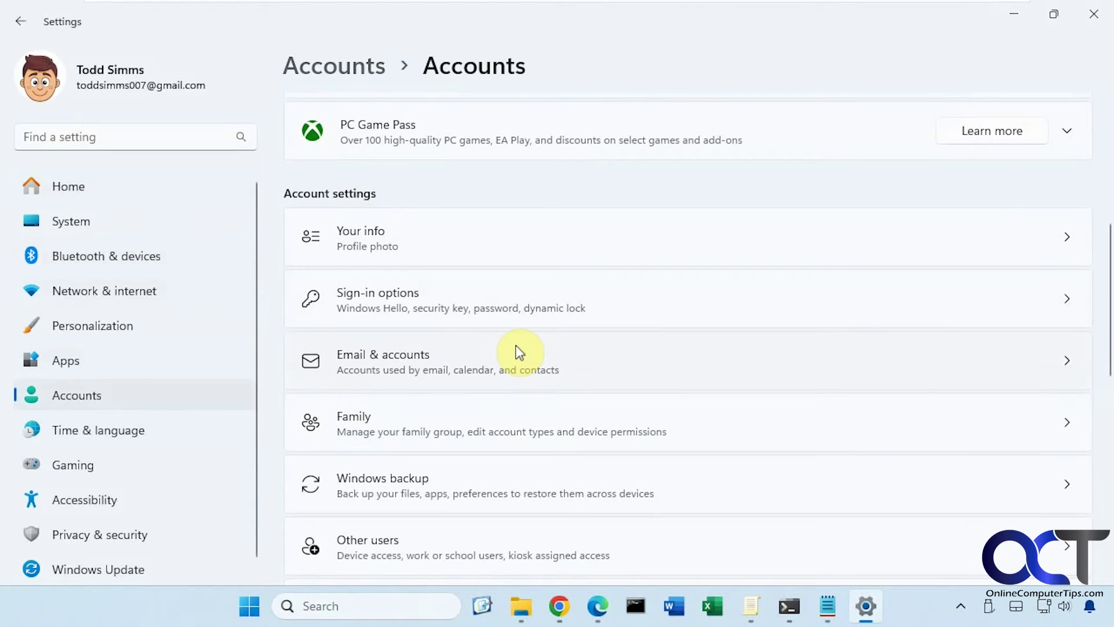
pyautogui.click(448, 303)
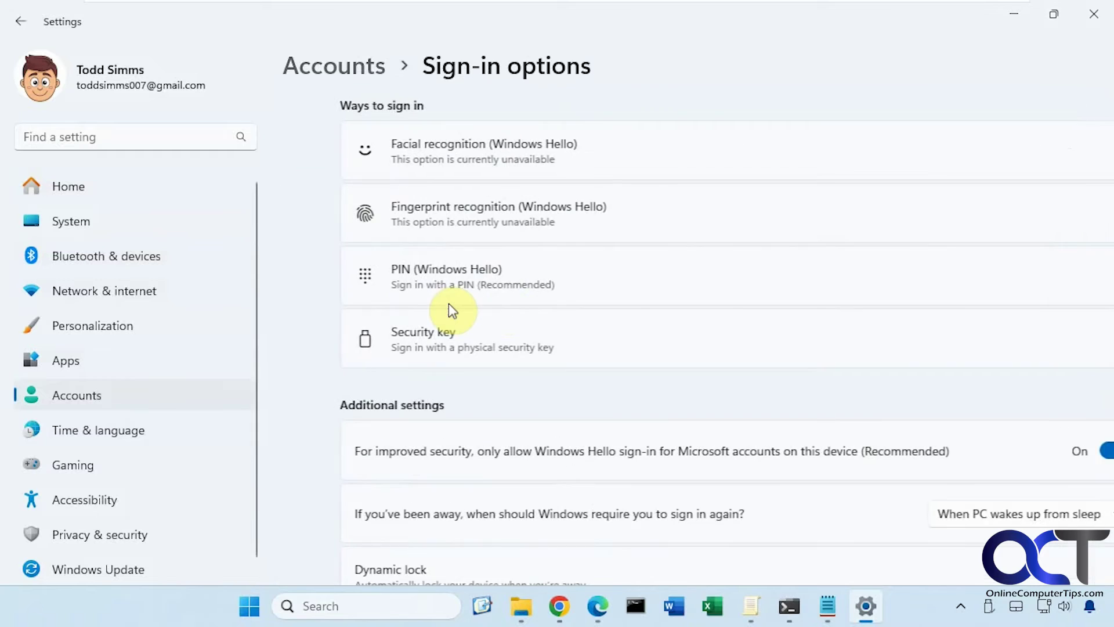
# Replace the policy value with Hide:signinoptions copied from Notepad and apply it.
pyautogui.click(1095, 23)
pyautogui.moveTo(426, 271); pyautogui.dragTo(296, 274)
pyautogui.hotkey('ctrl', 'c')
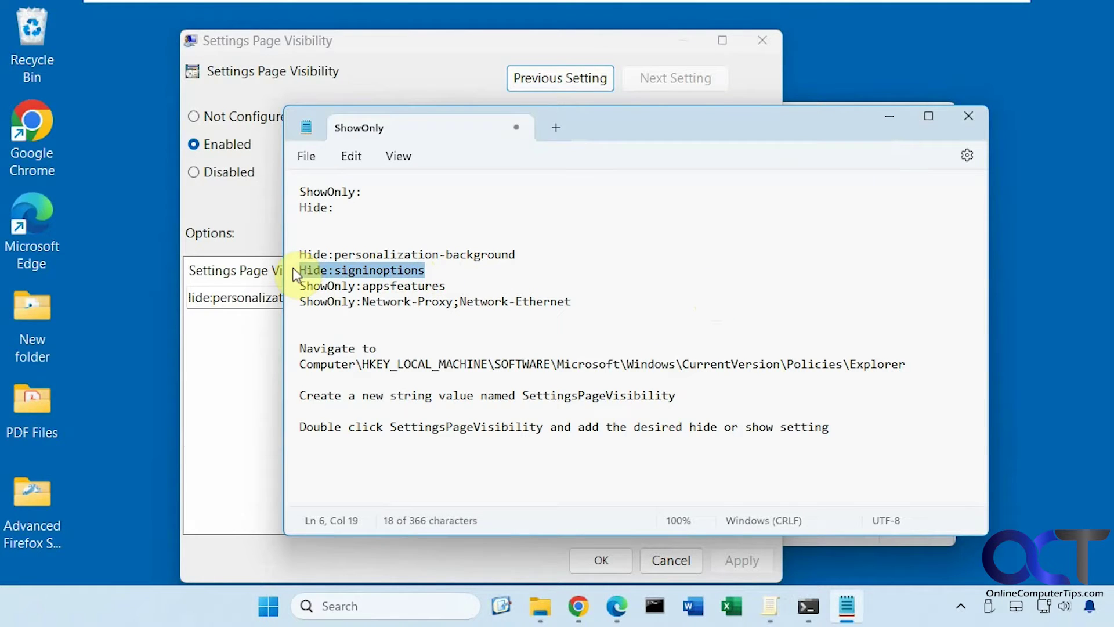
pyautogui.click(259, 298)
pyautogui.hotkey('ctrl', 'a')
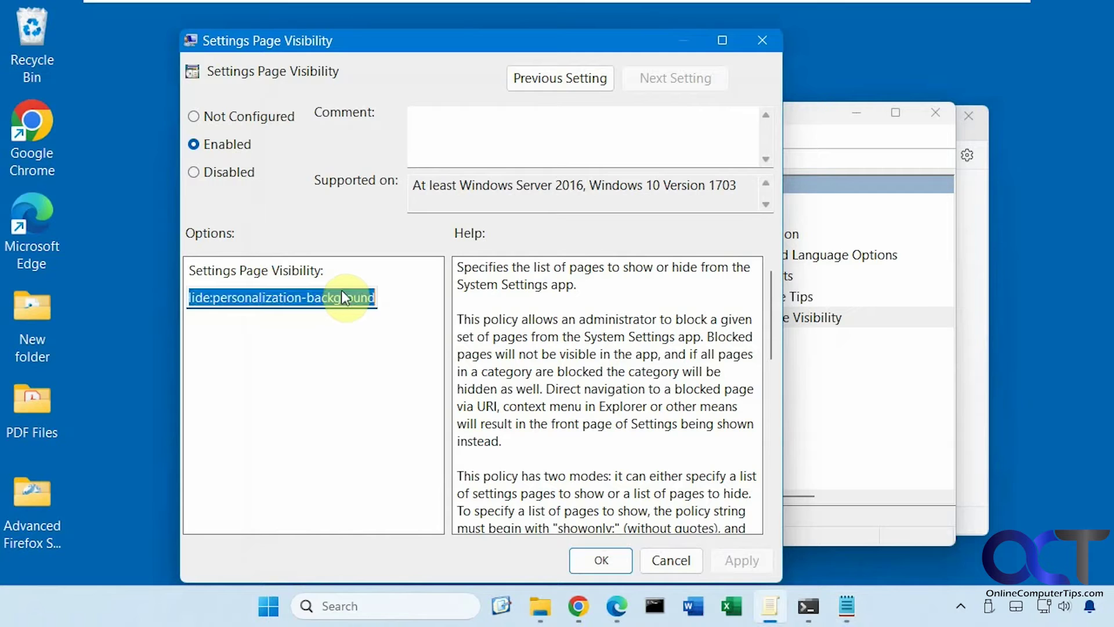
pyautogui.hotkey('ctrl', 'v')
pyautogui.click(722, 563)
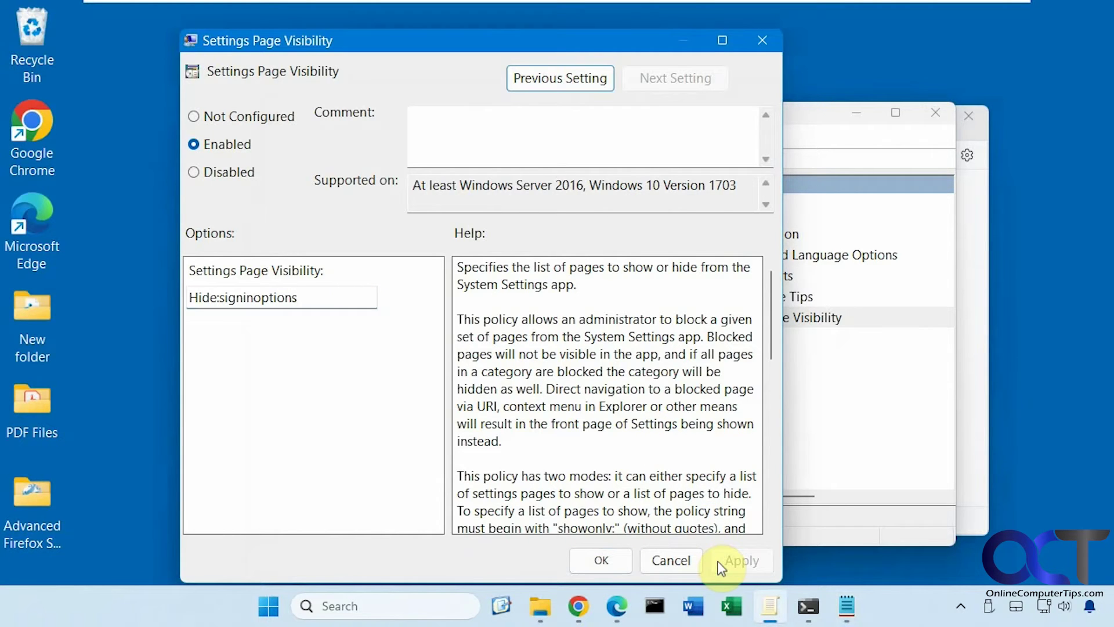
# Open Settings at Accounts > Accounts and scroll to check the Sign-in options page.
pyautogui.click(269, 606)
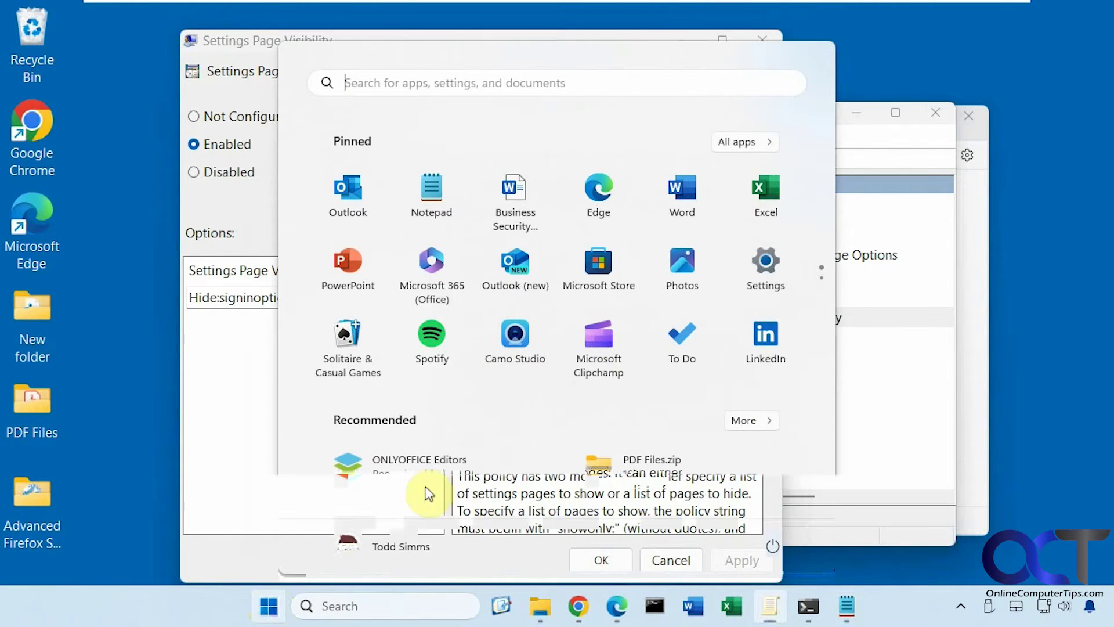
pyautogui.click(764, 255)
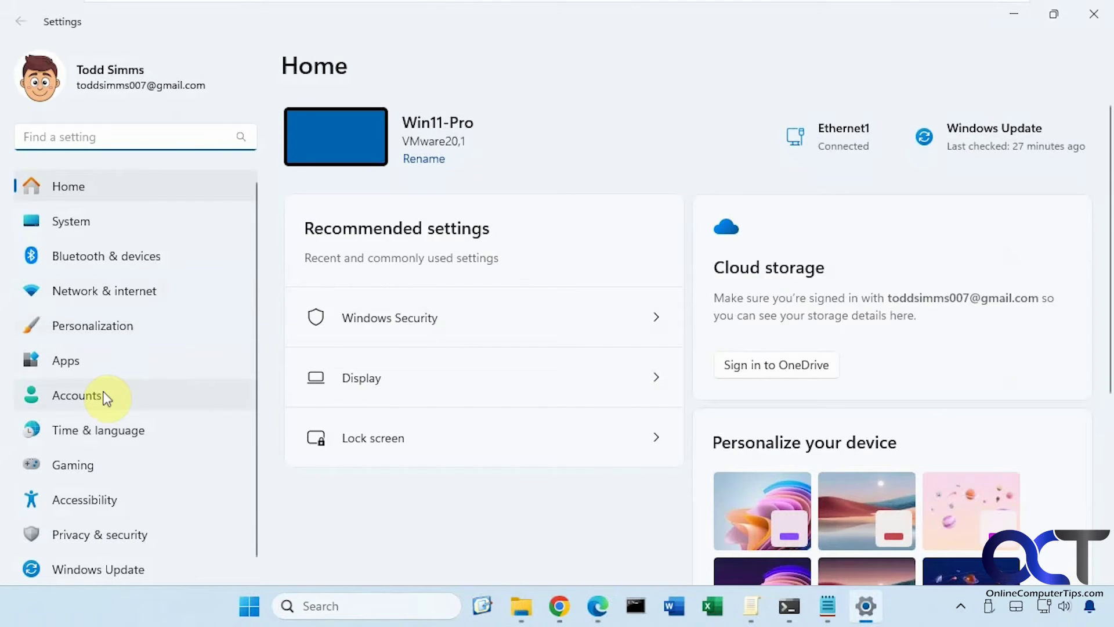
pyautogui.click(102, 392)
pyautogui.click(367, 264)
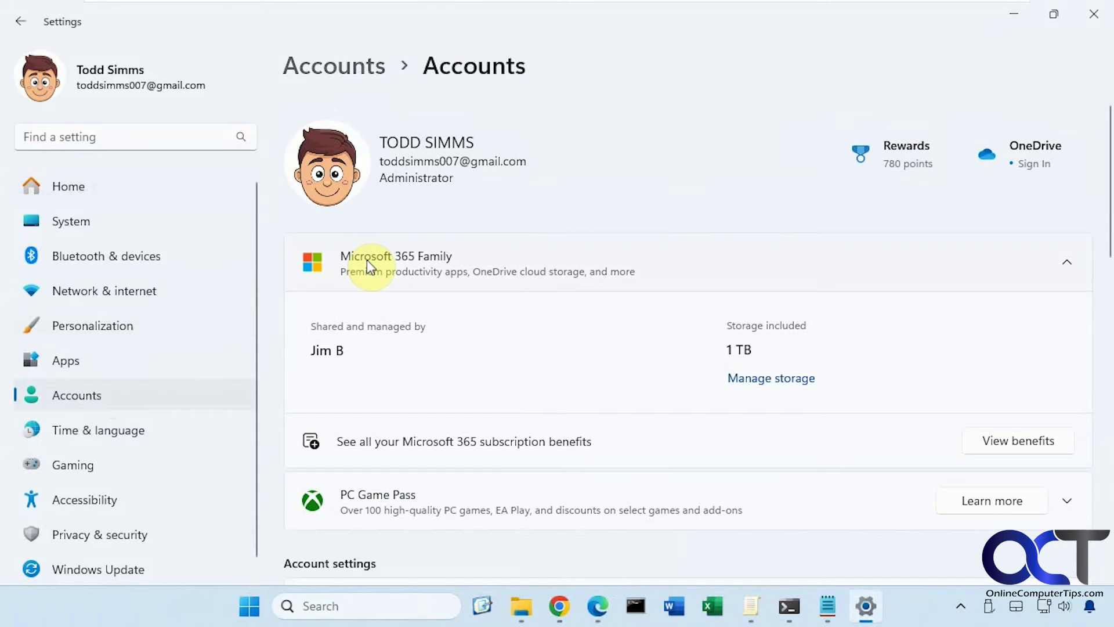
pyautogui.scroll(-3, 511, 325)
pyautogui.scroll(-4, 511, 325)
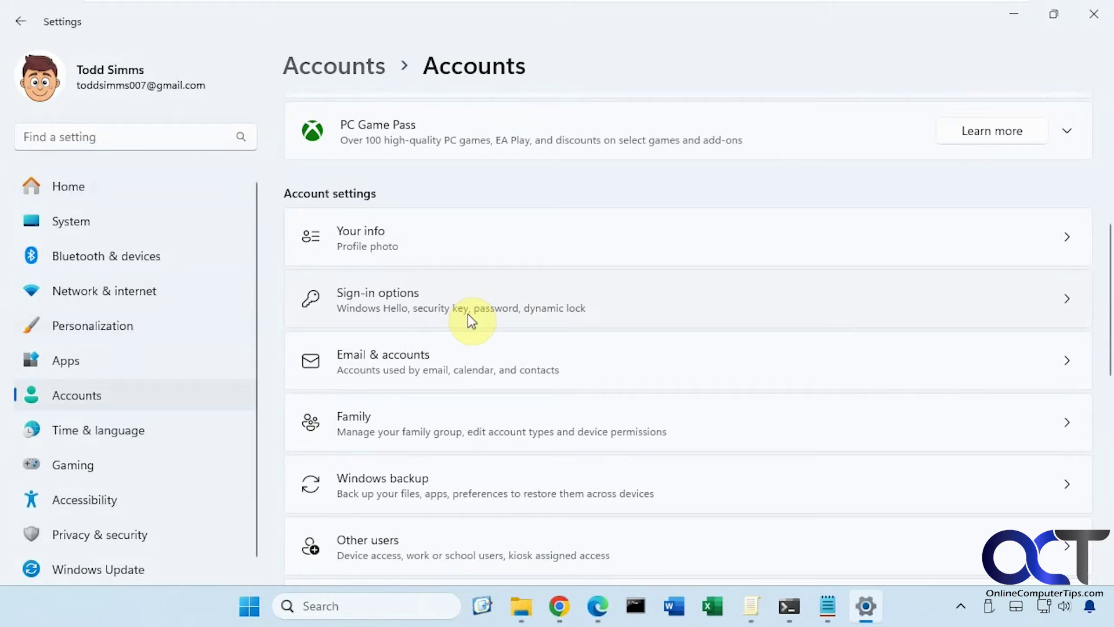
# Confirm Sign-in options is hidden, then replace the policy value with ShowOnly:appsfeatures and apply.
pyautogui.click(432, 309)
pyautogui.click(1094, 12)
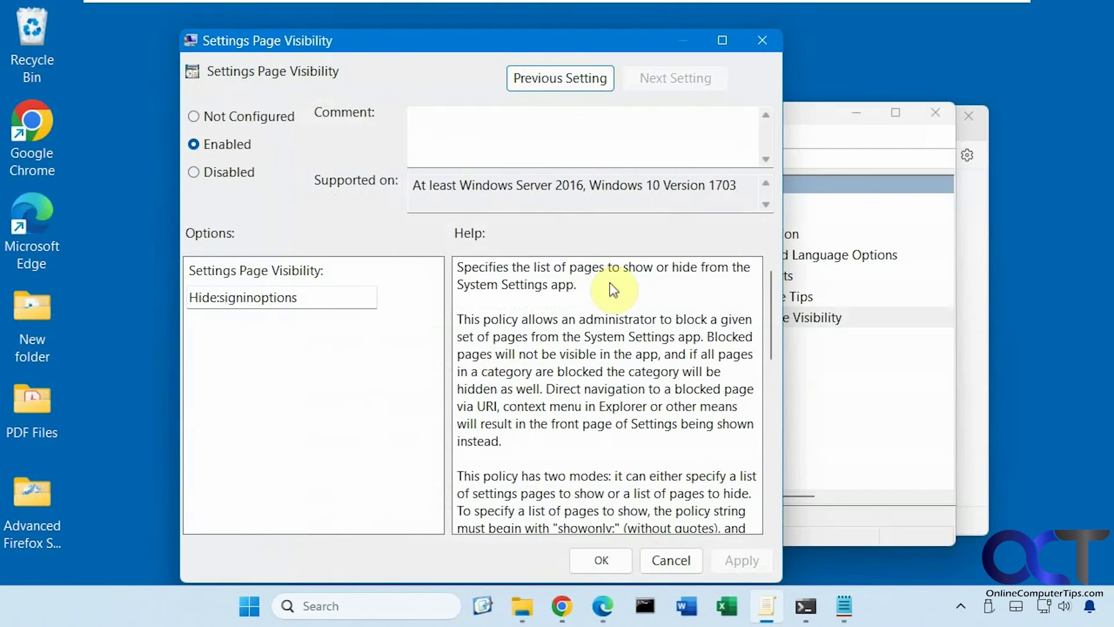
pyautogui.hotkey('alt', 'Tab')
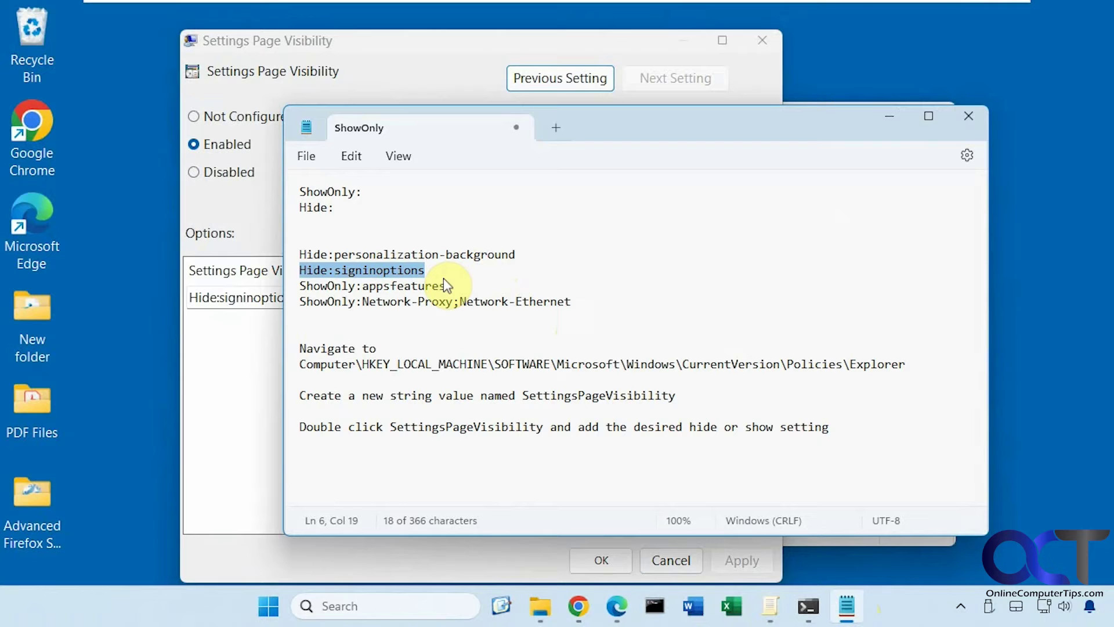
pyautogui.moveTo(444, 285); pyautogui.dragTo(323, 288)
pyautogui.hotkey('ctrl', 'c')
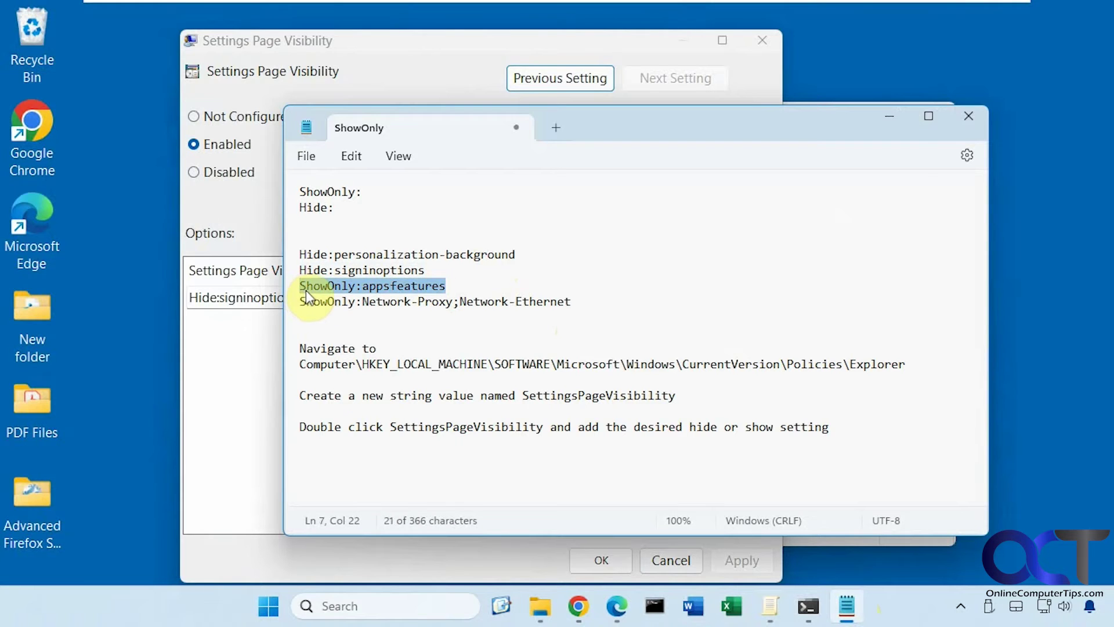
pyautogui.click(251, 298)
pyautogui.hotkey('ctrl', 'a')
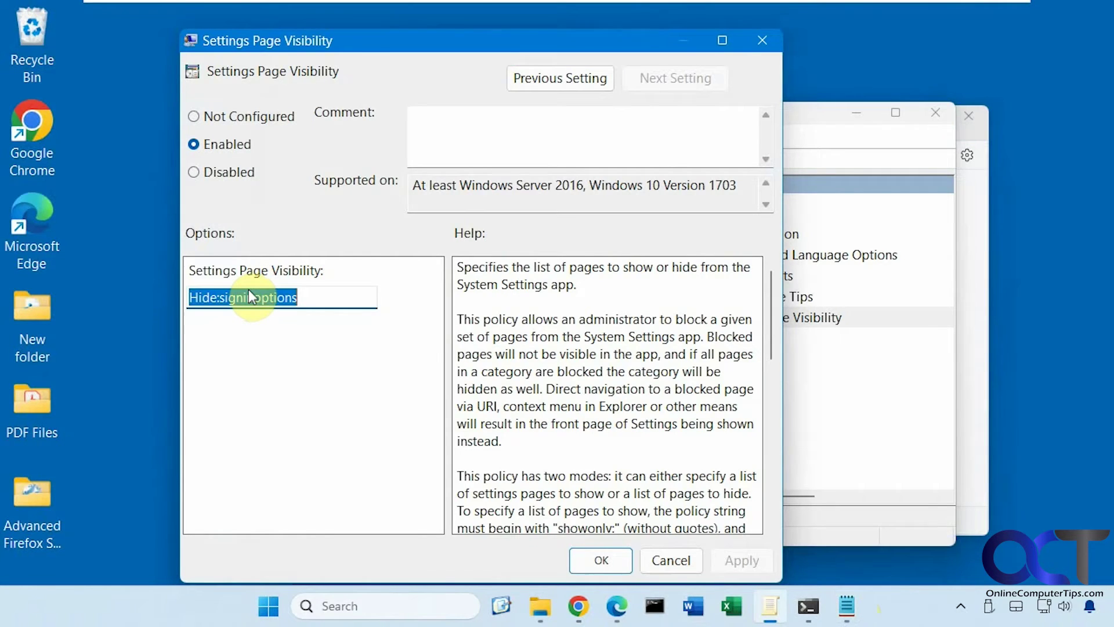
pyautogui.hotkey('ctrl', 'v')
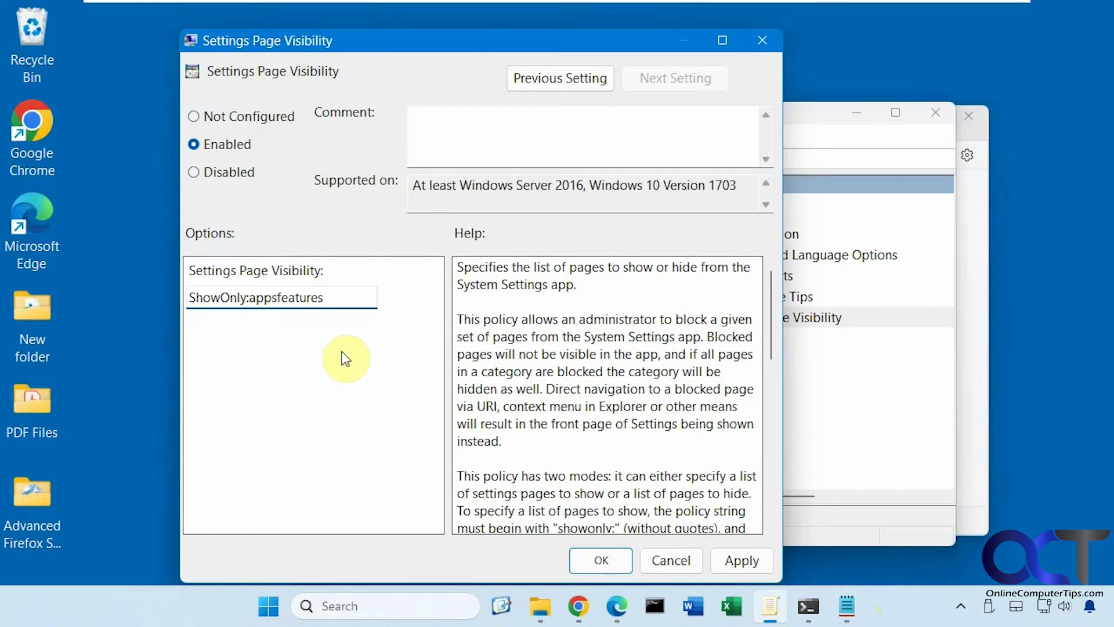
pyautogui.click(732, 559)
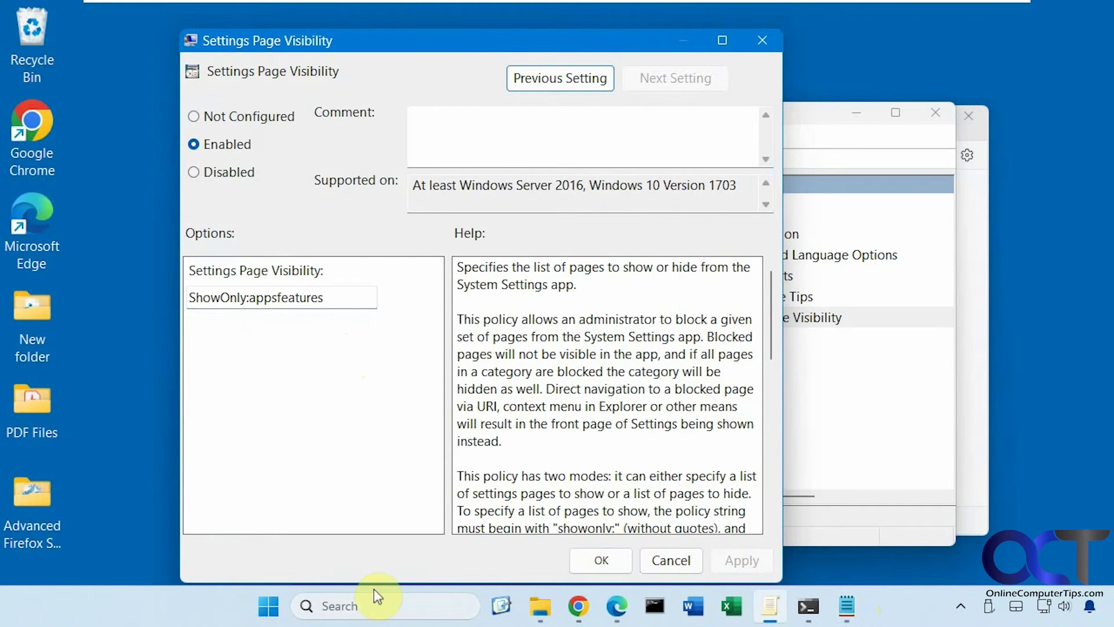
# Verify Settings shows only the Apps page, then select 'appsfeatures' in the policy value.
pyautogui.click(268, 606)
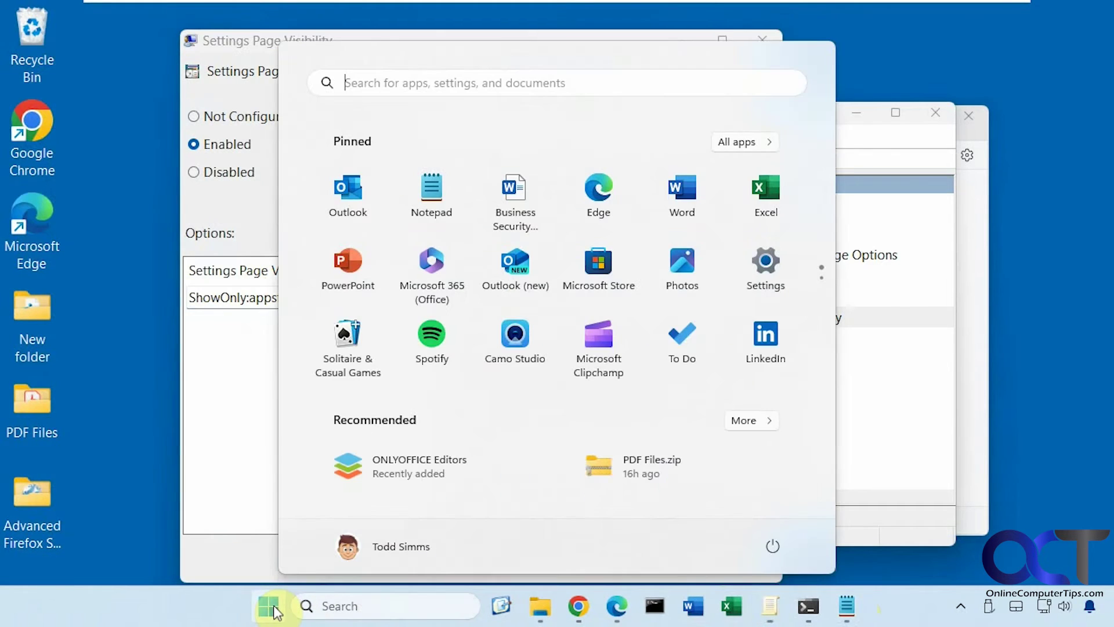
pyautogui.click(766, 267)
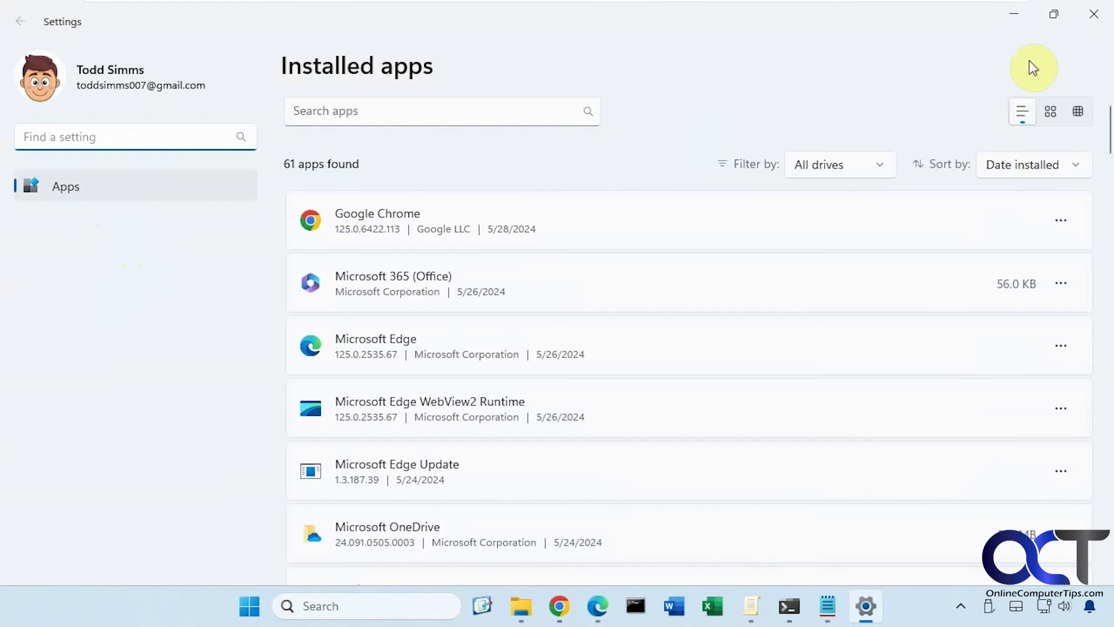
pyautogui.click(1093, 15)
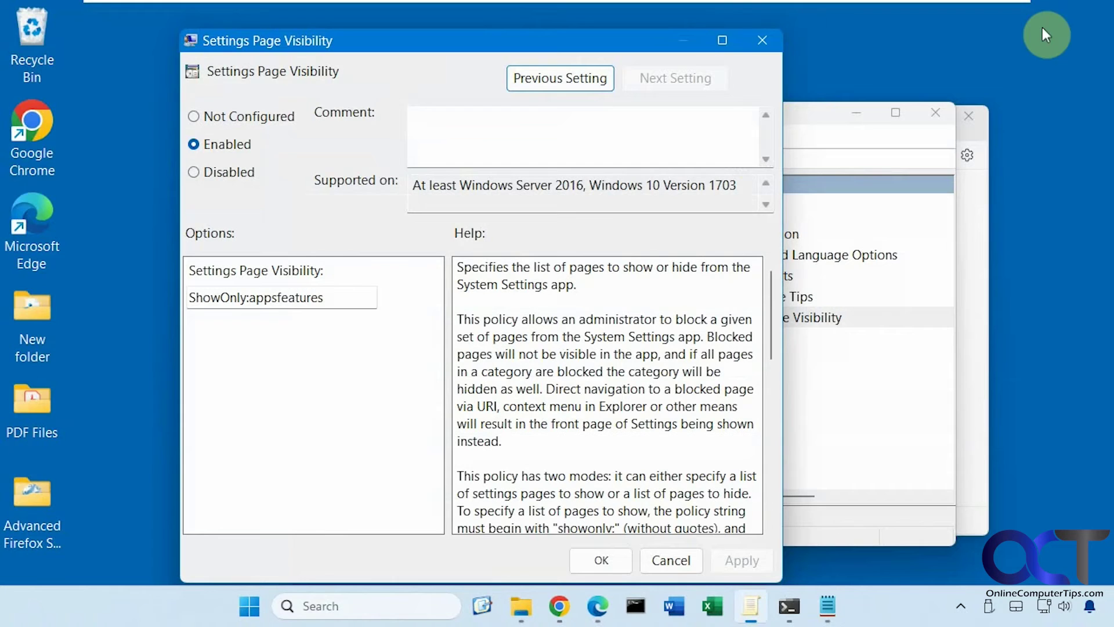
pyautogui.doubleClick(288, 289)
pyautogui.click(302, 287)
pyautogui.moveTo(318, 288); pyautogui.dragTo(245, 287)
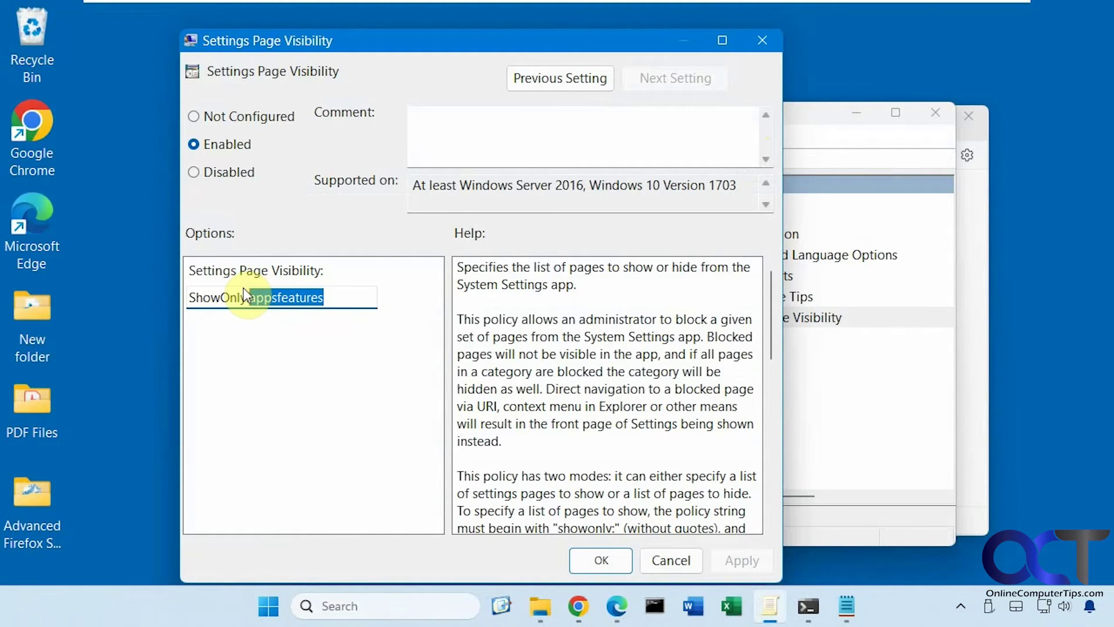
# Replace 'appsfeatures' with 'system', apply ShowOnly:system, and launch Settings to check it.
pyautogui.write('system')
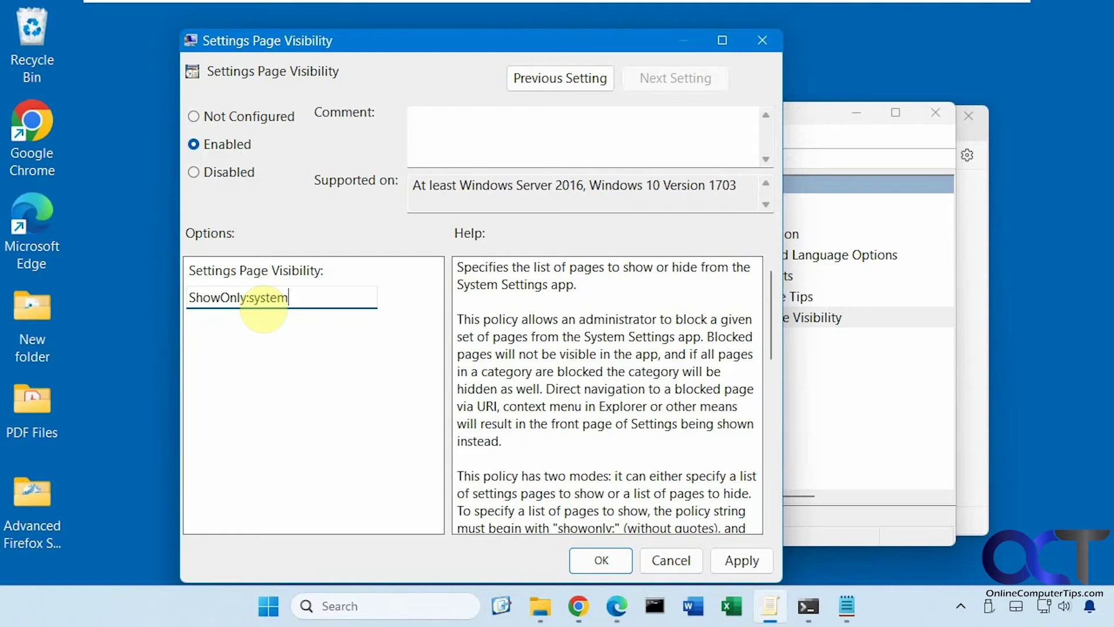
pyautogui.click(738, 558)
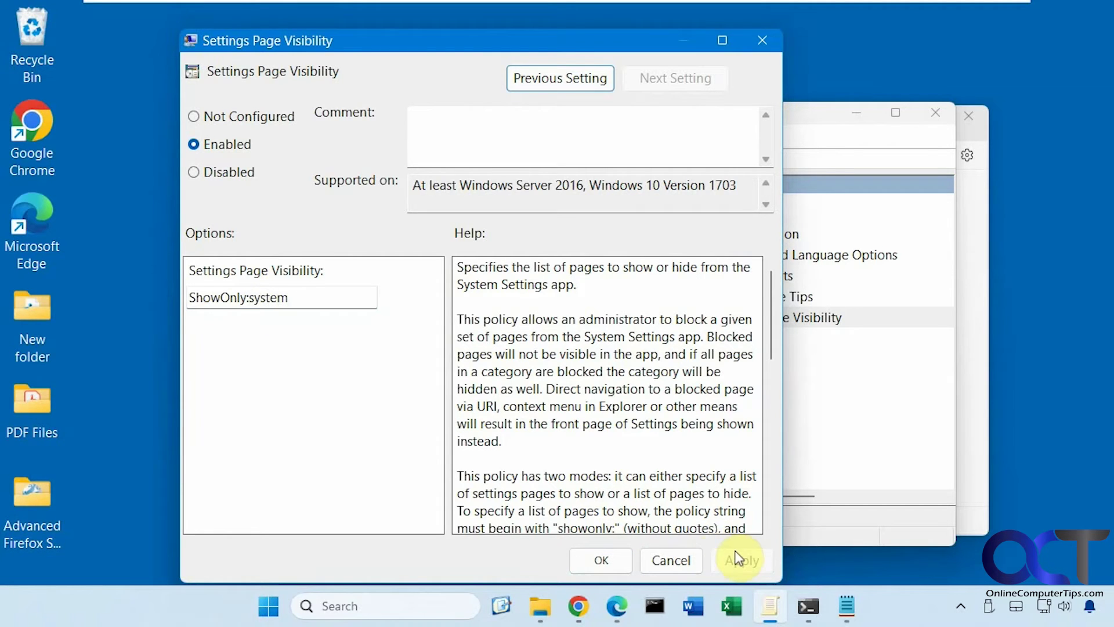
pyautogui.click(269, 606)
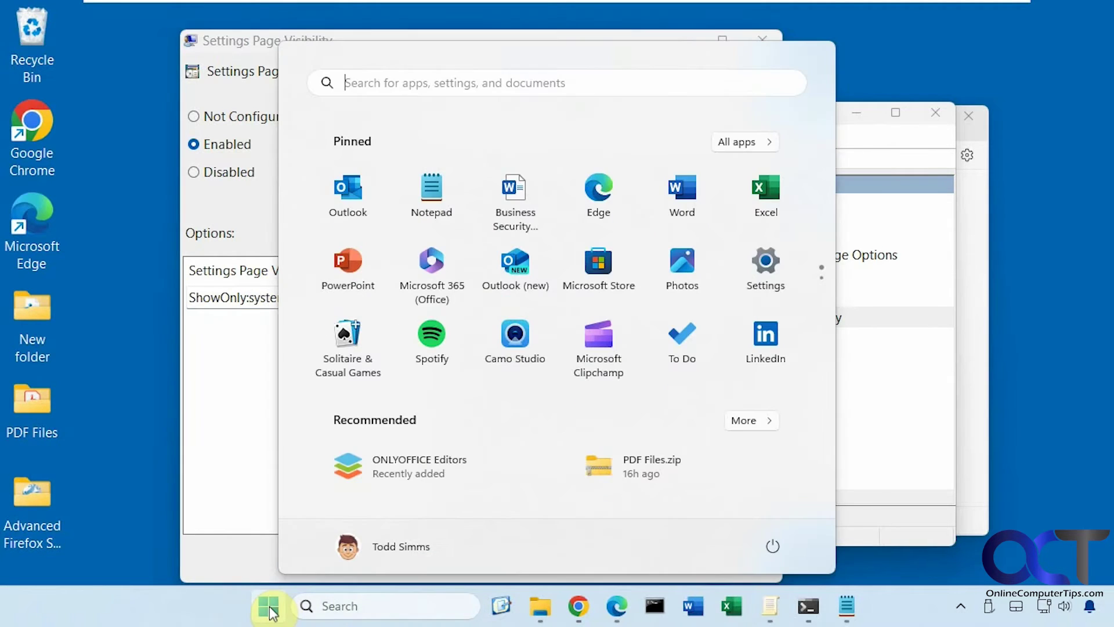
pyautogui.click(766, 266)
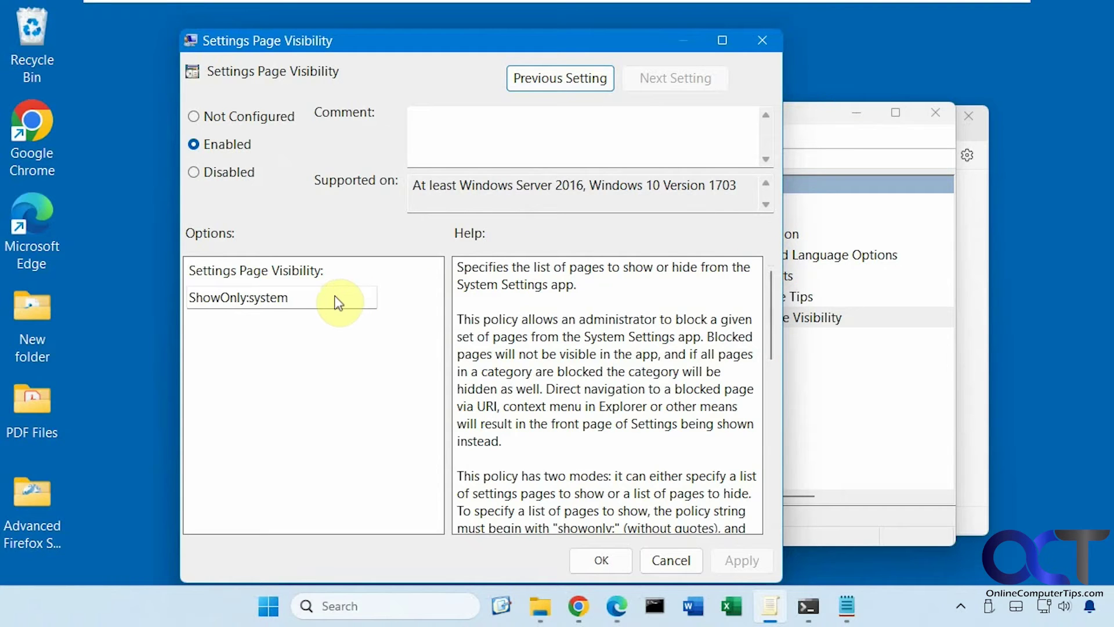
# Replace ShowOnly:system with the copied Network-Proxy;Network-Ethernet value and apply it.
pyautogui.click(848, 606)
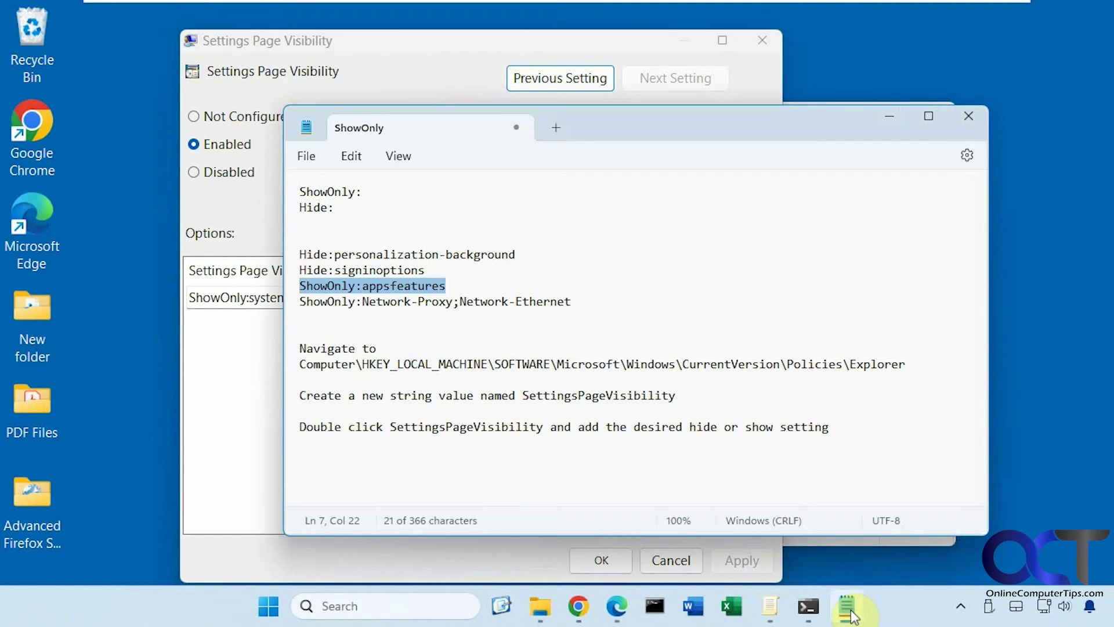
pyautogui.moveTo(574, 301); pyautogui.dragTo(261, 301)
pyautogui.hotkey('ctrl', 'c')
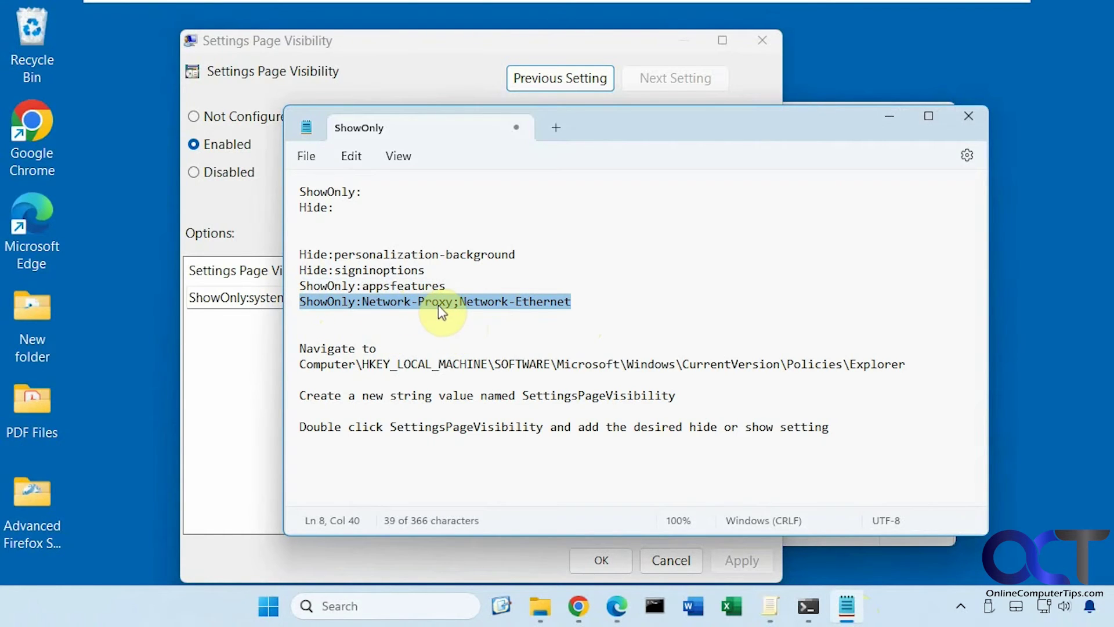
pyautogui.click(261, 343)
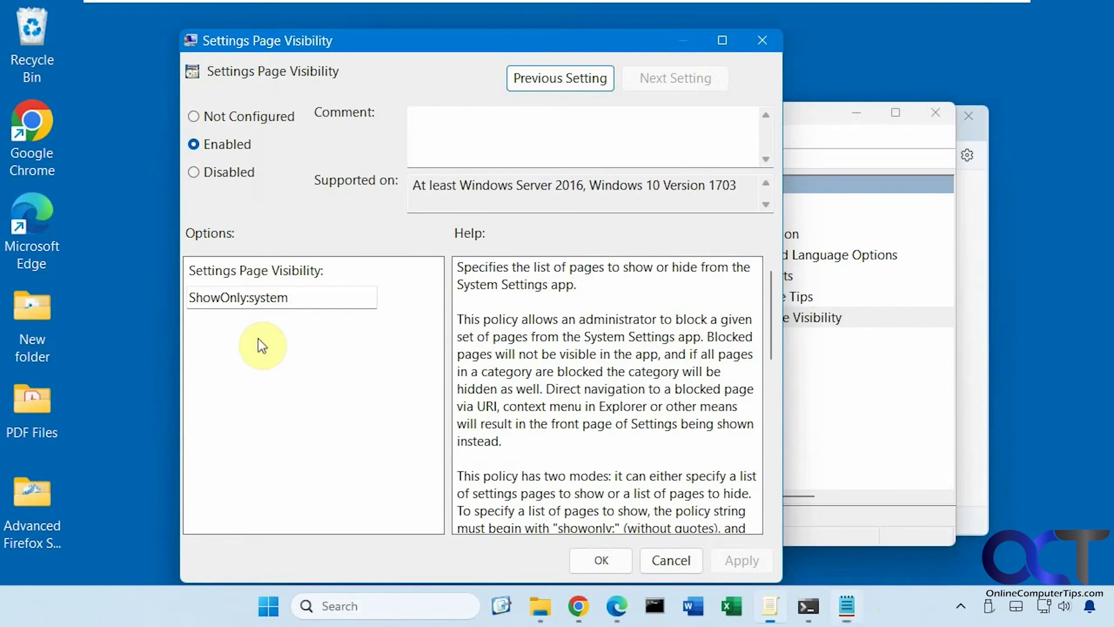
pyautogui.moveTo(319, 298); pyautogui.dragTo(152, 290)
pyautogui.hotkey('ctrl', 'v')
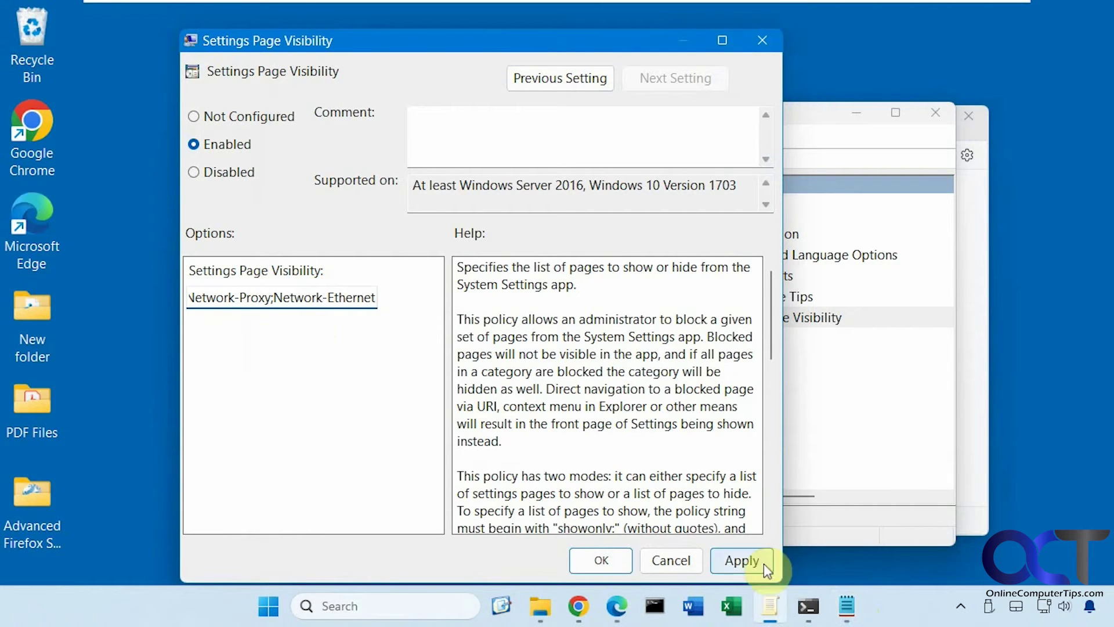
pyautogui.click(745, 563)
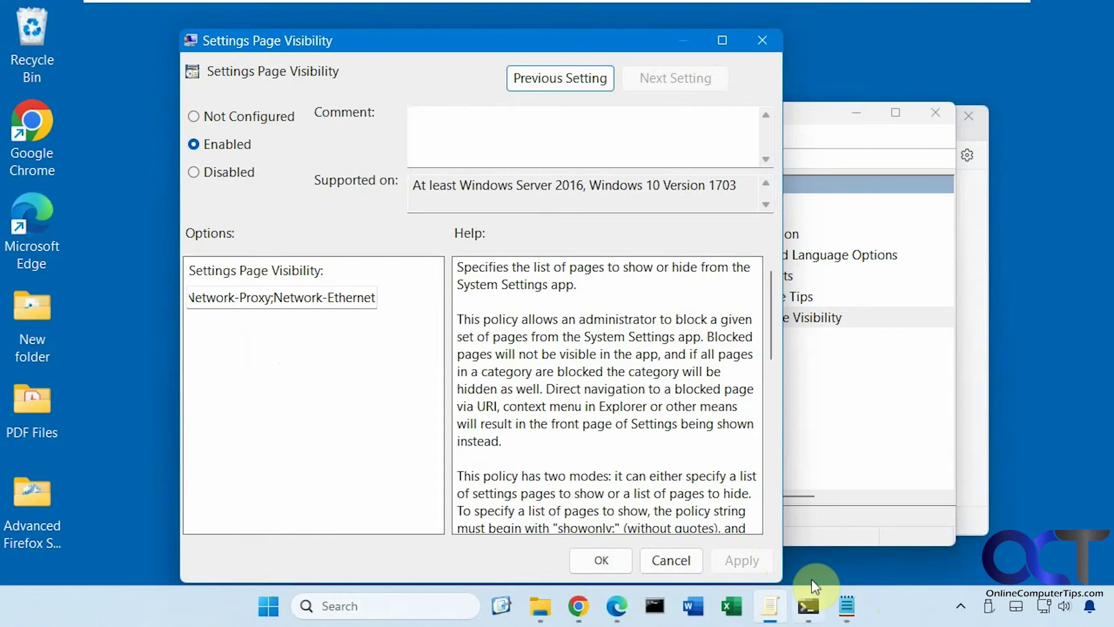
# Verify Settings shows only the Proxy and Ethernet pages, then close it.
pyautogui.click(269, 606)
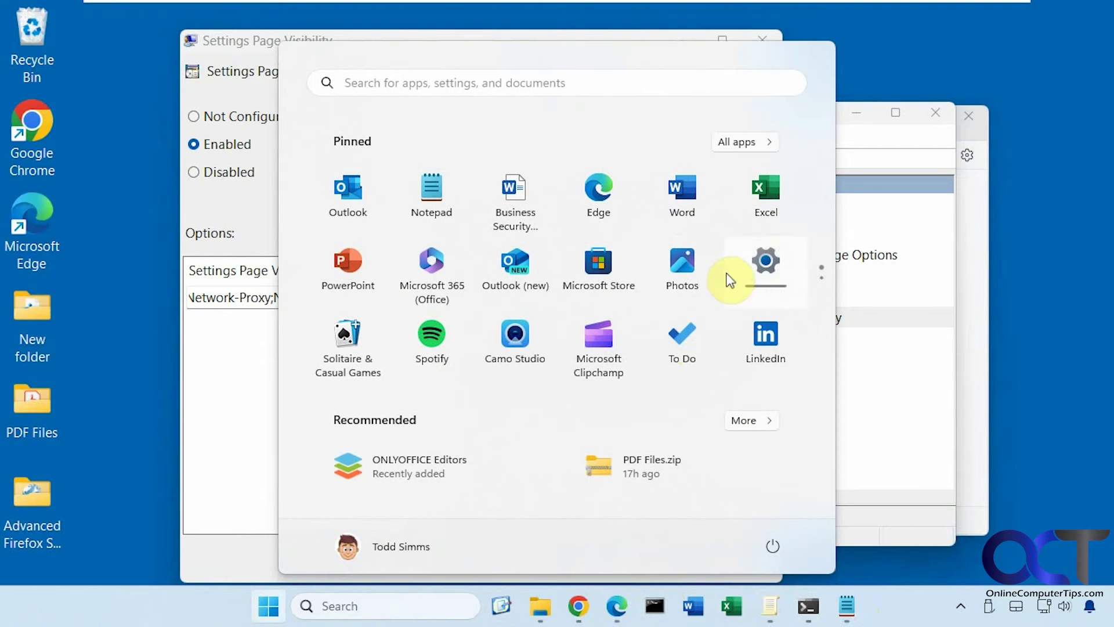
pyautogui.click(768, 266)
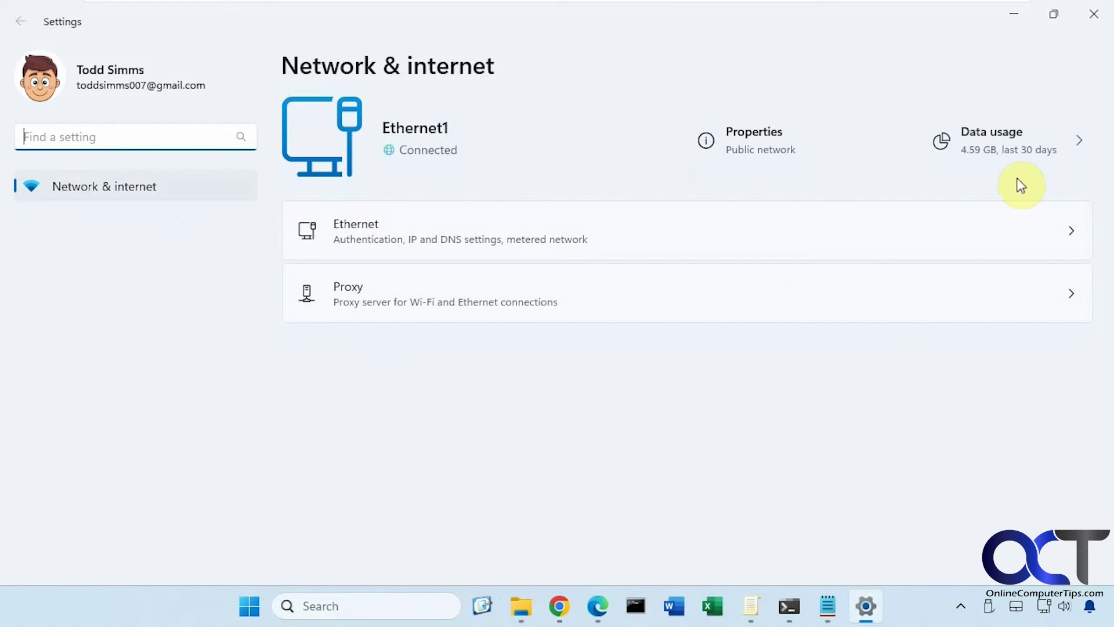
pyautogui.click(1091, 16)
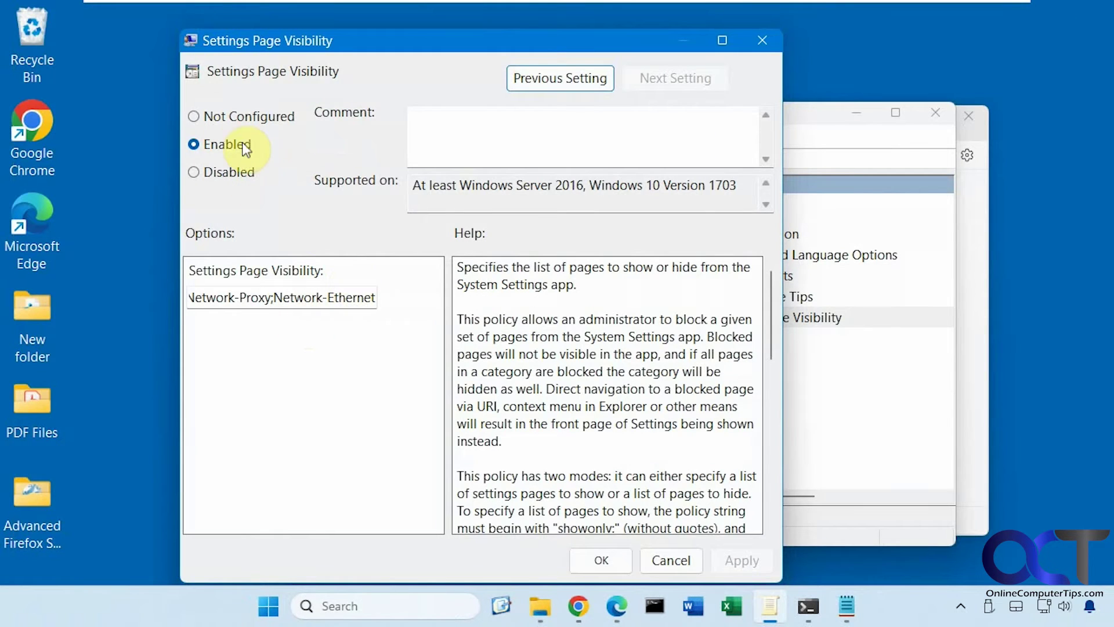
# Reset Settings Page Visibility to Not Configured, apply, and close the policy dialog.
pyautogui.click(193, 116)
pyautogui.click(732, 560)
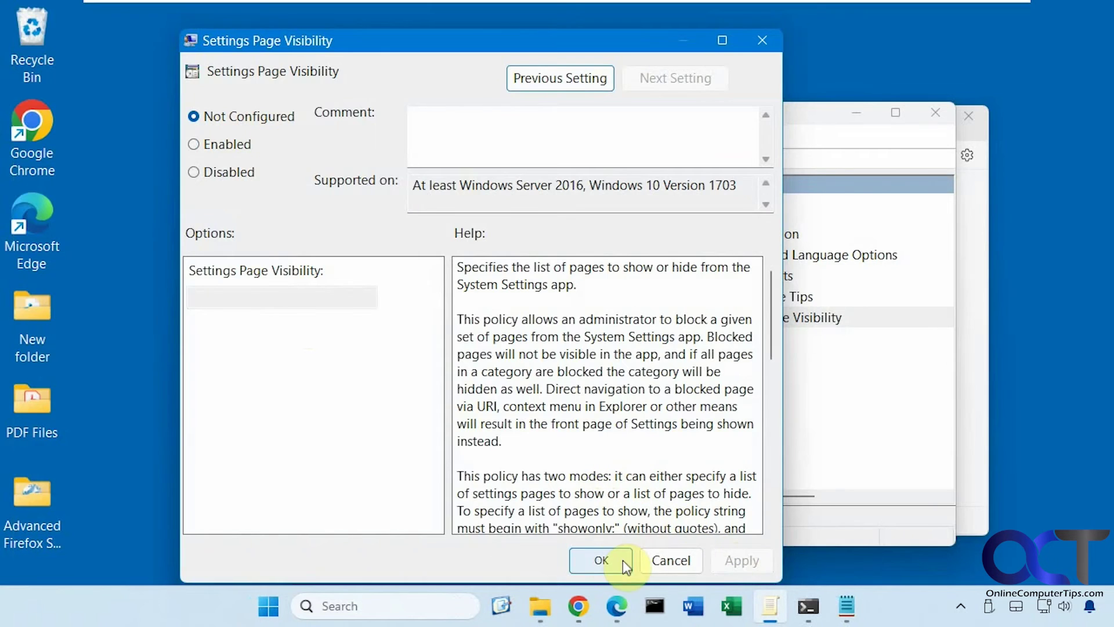
pyautogui.click(624, 560)
# Confirm Settings lists all categories again, then minimize the policy editor to the Notepad notes.
pyautogui.click(269, 606)
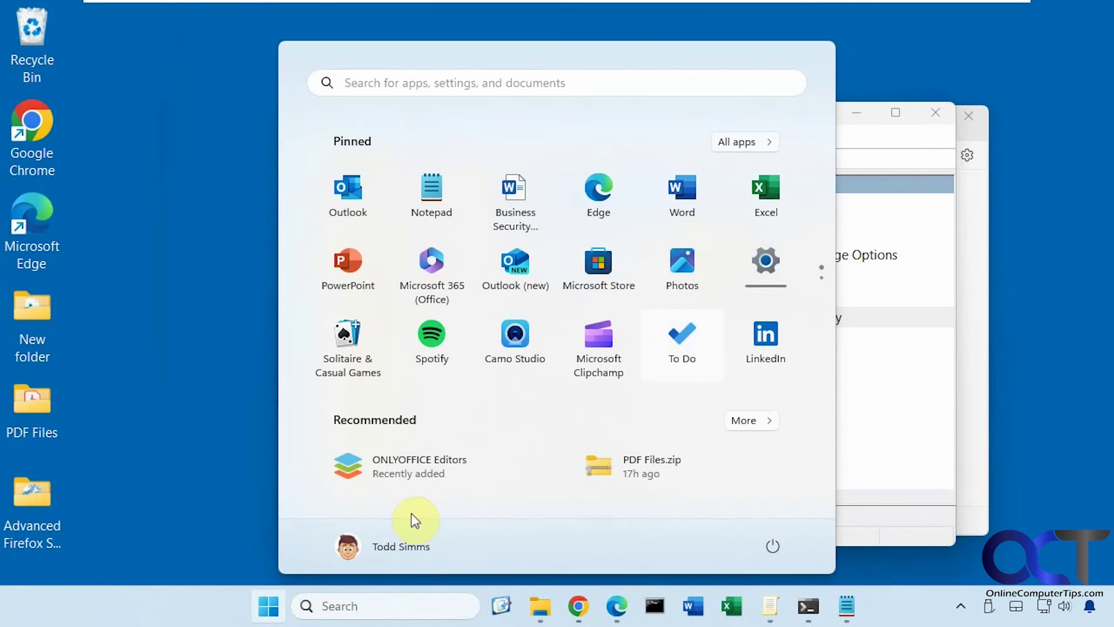
pyautogui.click(785, 265)
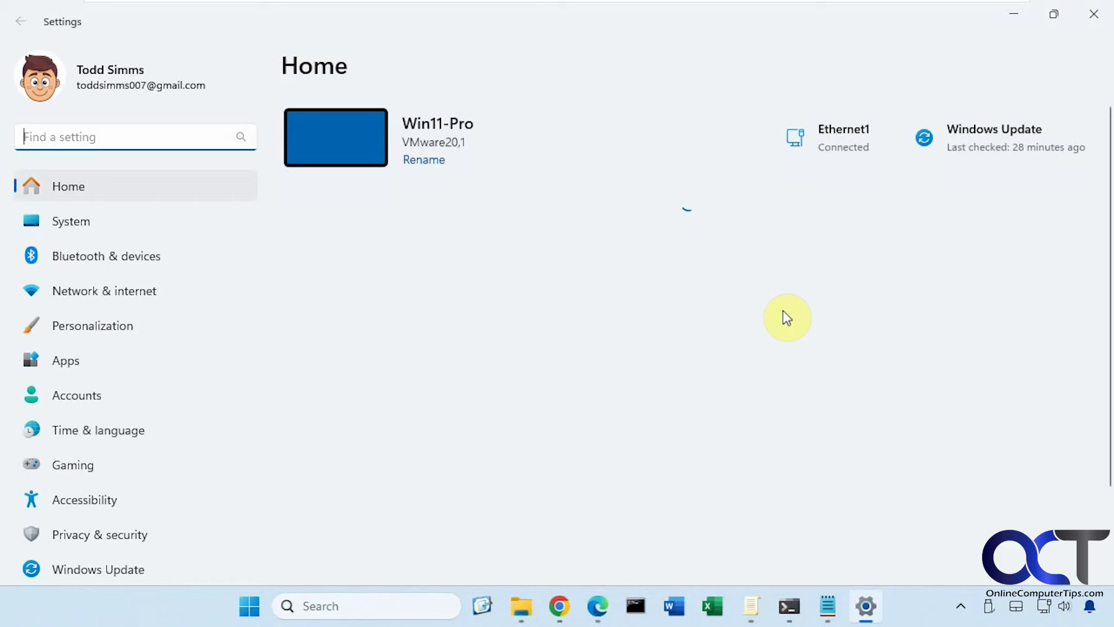
pyautogui.click(1093, 14)
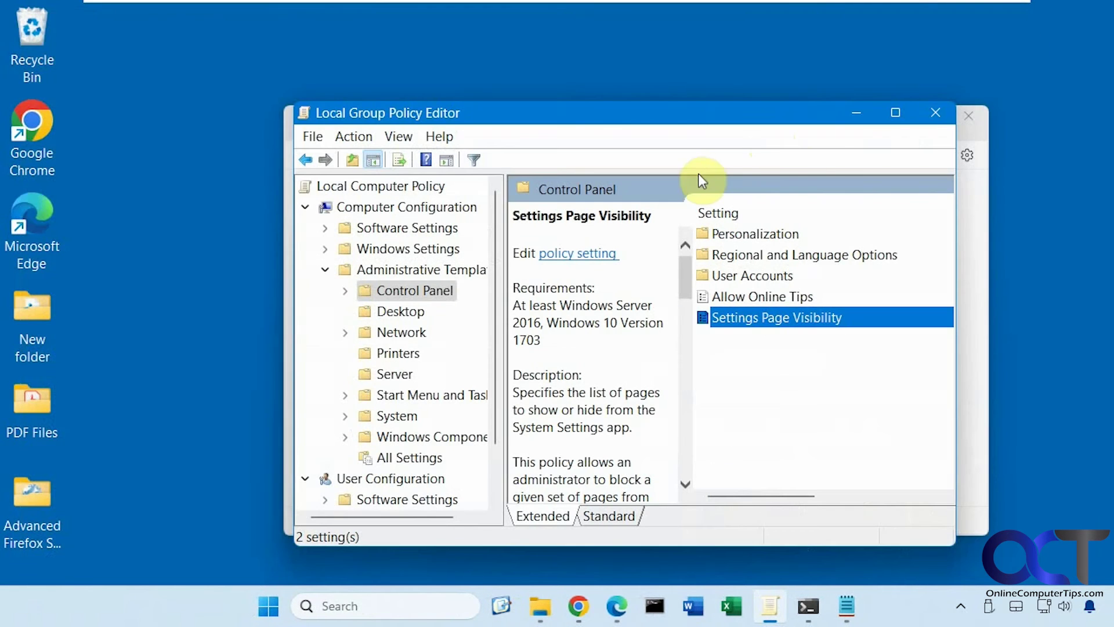
pyautogui.click(862, 113)
pyautogui.click(655, 196)
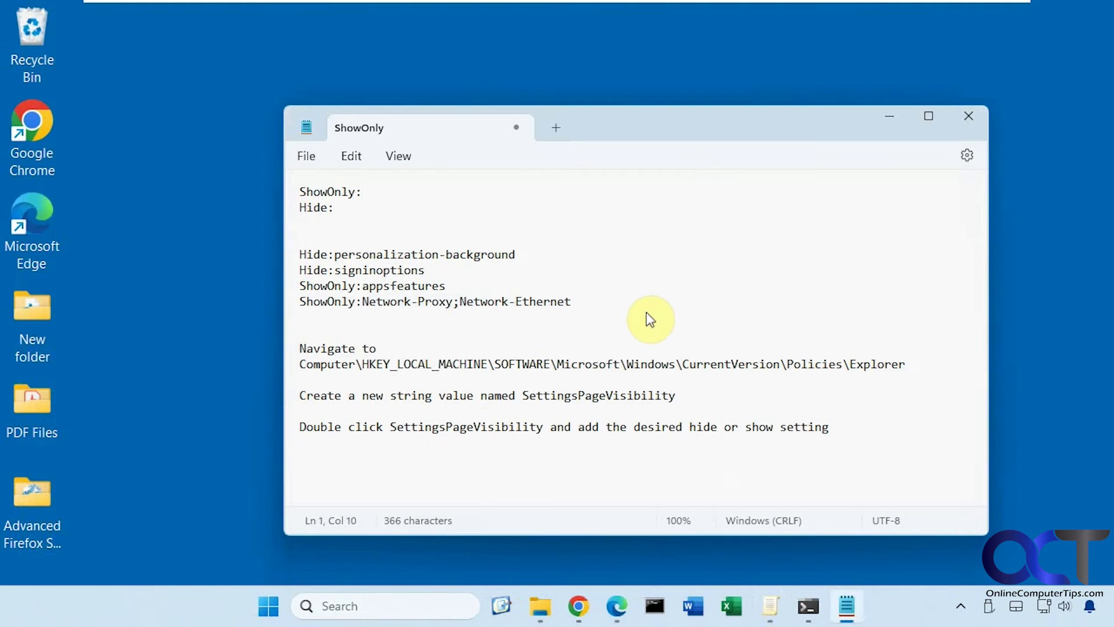
# Launch Registry Editor from a regedit search and approve the UAC prompt.
pyautogui.click(392, 605)
pyautogui.write('regedit')
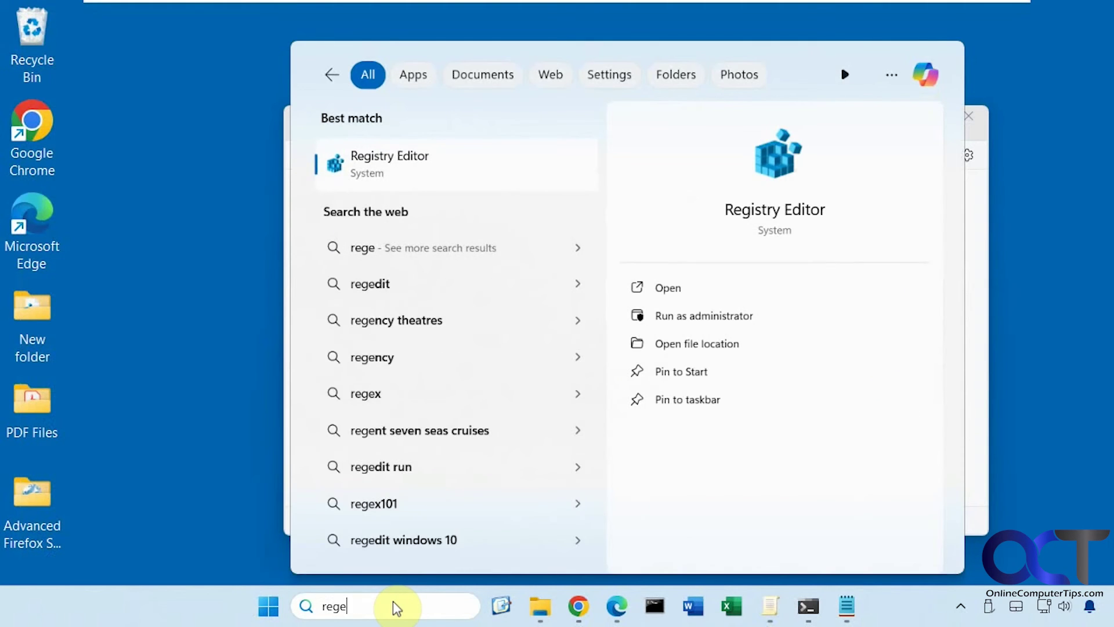
pyautogui.click(329, 187)
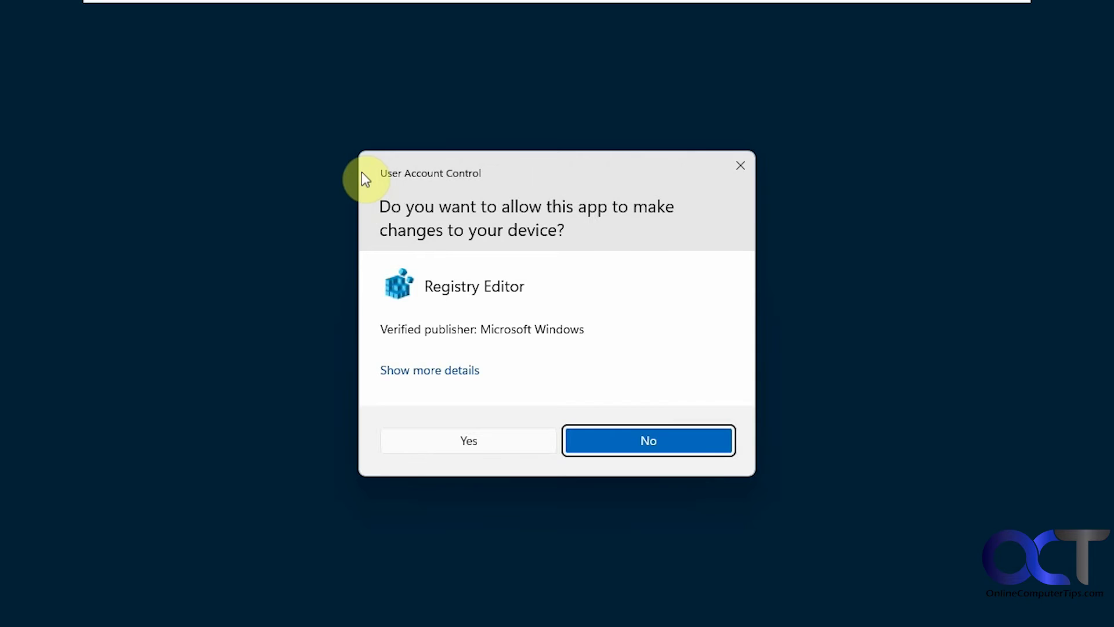
pyautogui.click(502, 444)
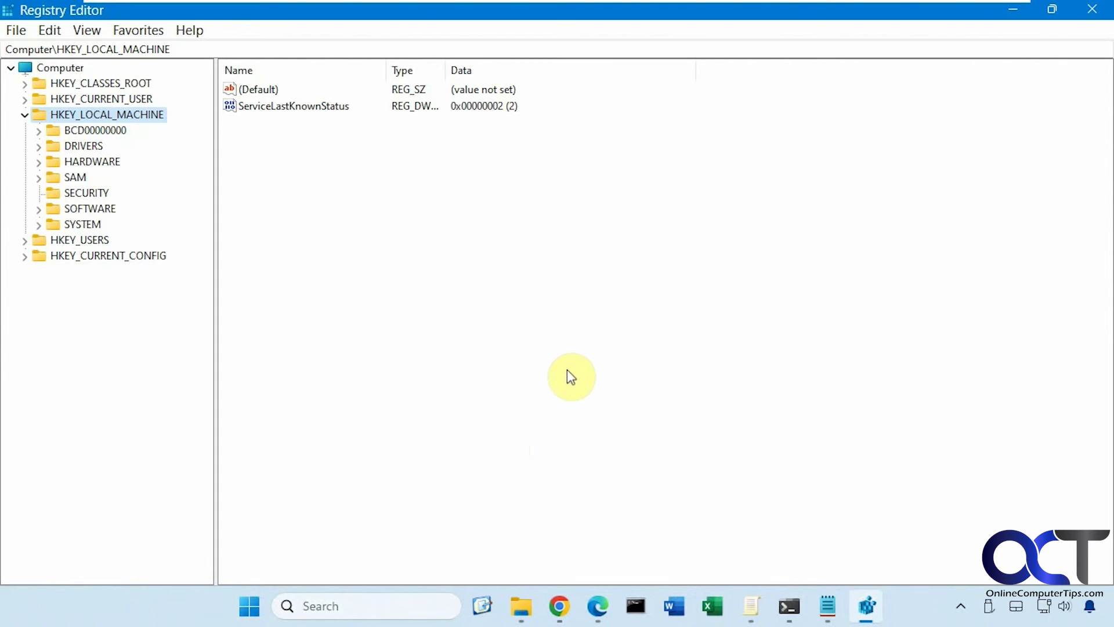
# Go to HKEY_LOCAL_MACHINE\SOFTWARE\Microsoft\Windows\CurrentVersion\Policies\Explorer using the path copied from the notes.
pyautogui.click(828, 606)
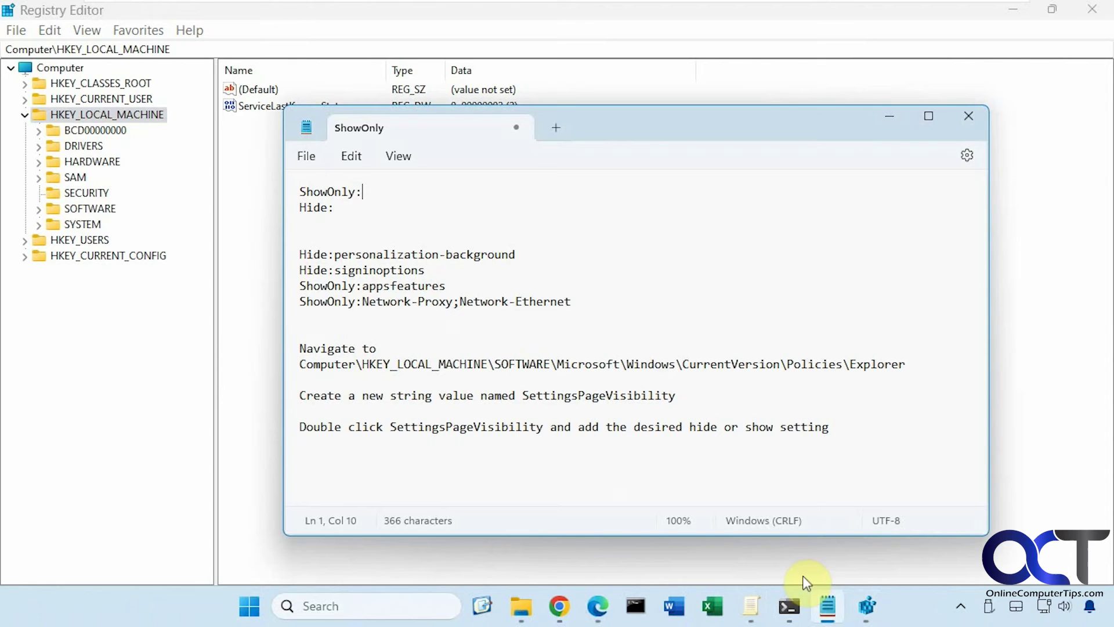
pyautogui.moveTo(876, 364); pyautogui.dragTo(299, 364)
pyautogui.hotkey('ctrl', 'c')
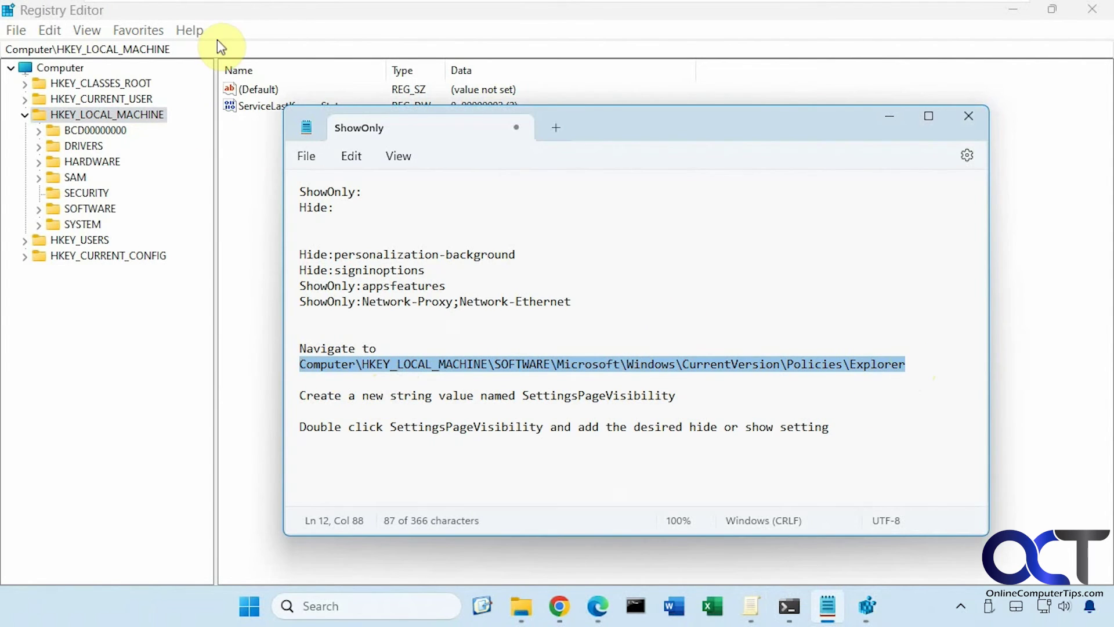
pyautogui.click(87, 49)
pyautogui.hotkey('ctrl', 'v')
pyautogui.press('Return')
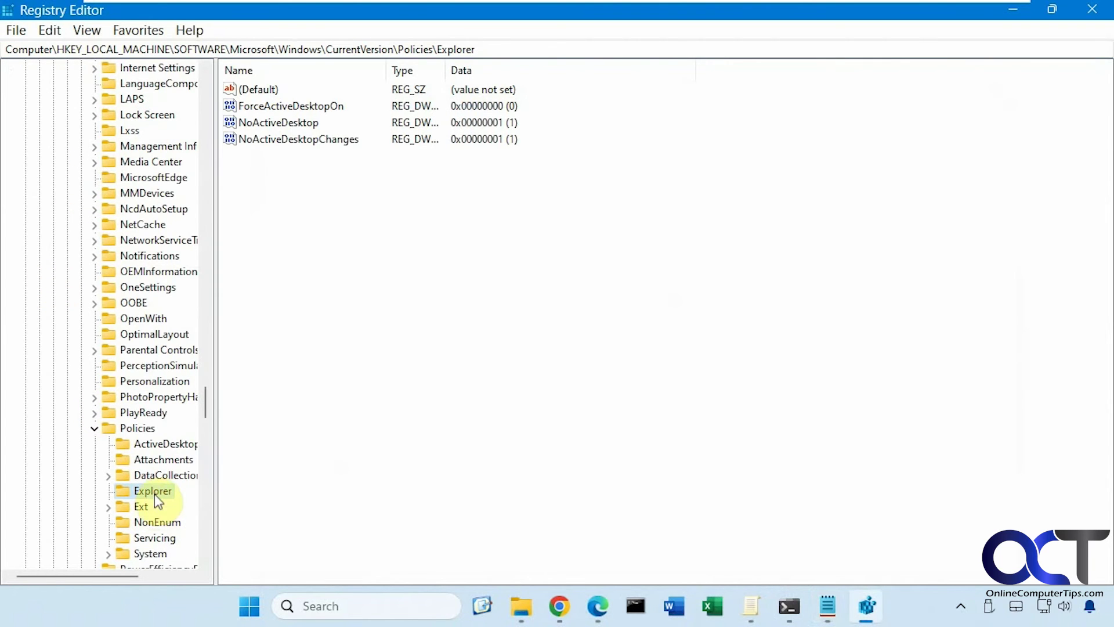
# Create a new string value named SettingsPageVisibility under the Explorer key.
pyautogui.click(829, 606)
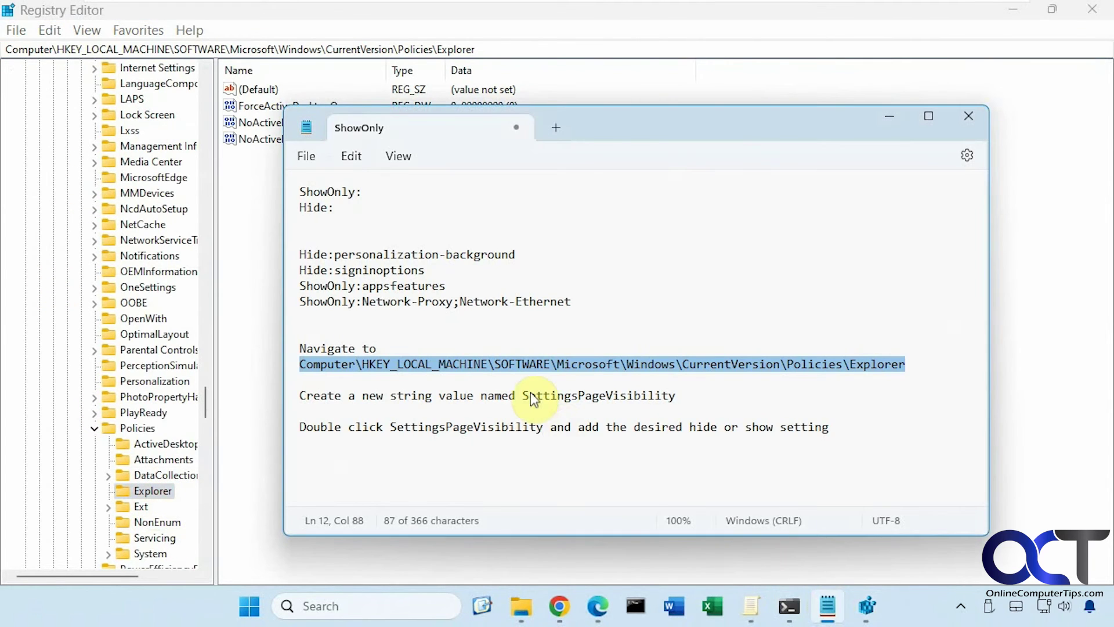
pyautogui.doubleClick(633, 400)
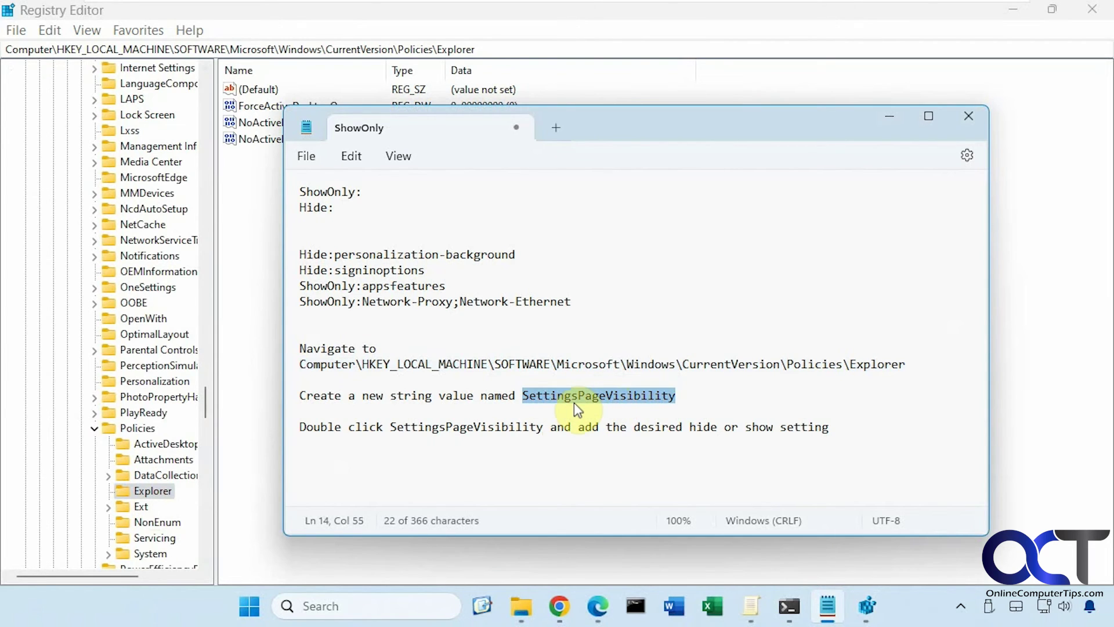
pyautogui.rightClick(271, 275)
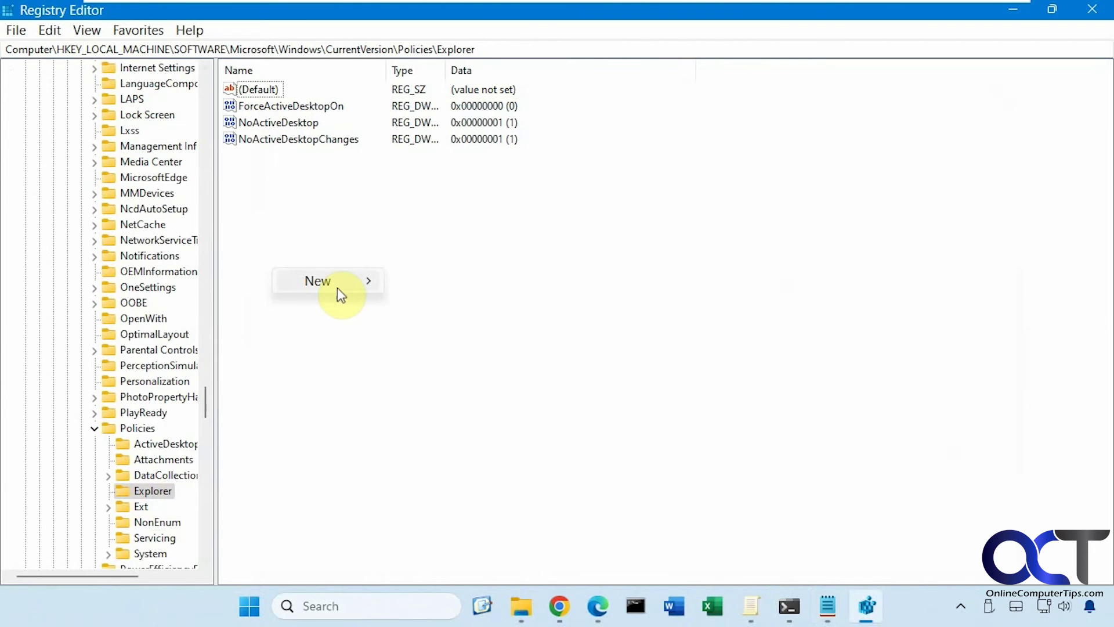
pyautogui.moveTo(343, 290)
pyautogui.click(462, 308)
pyautogui.hotkey('ctrl', 'v')
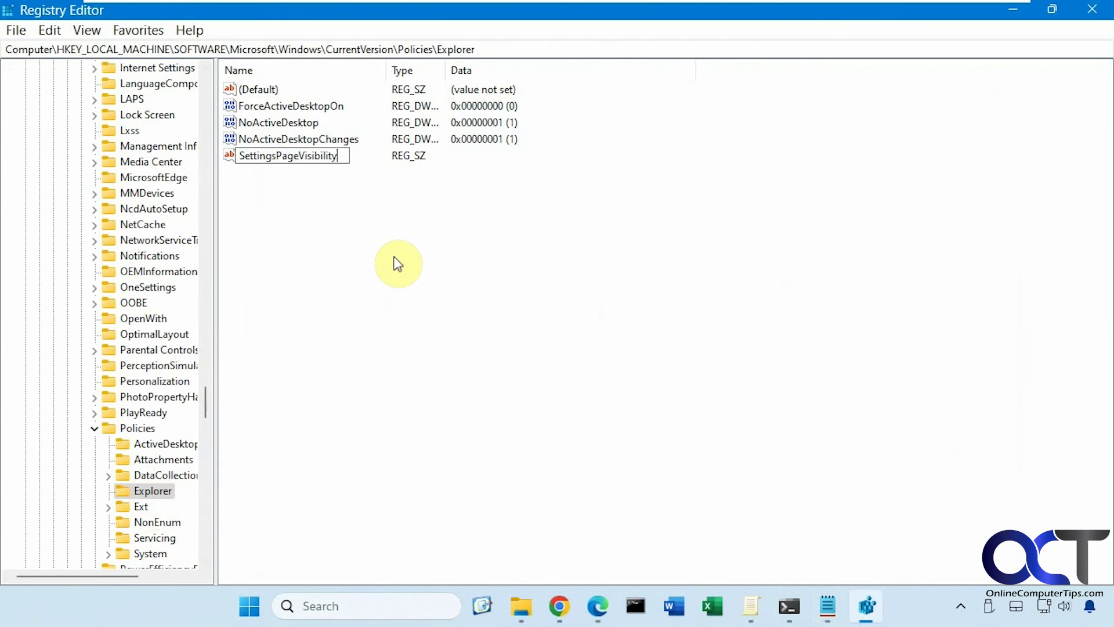
pyautogui.press('Return')
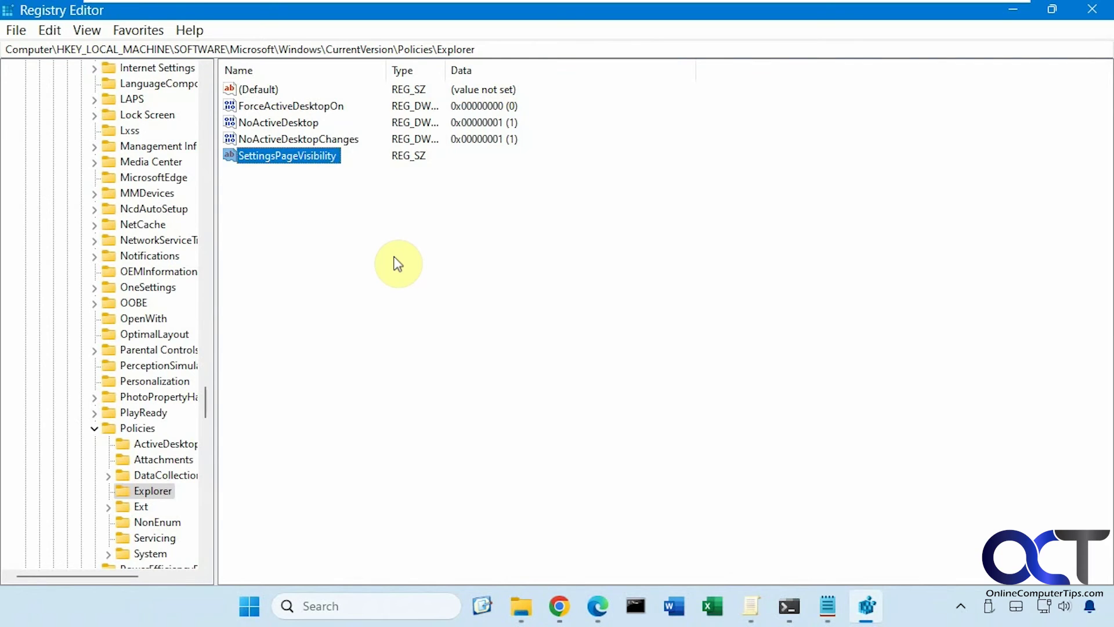
# Set SettingsPageVisibility's data to Hide:personalization-background, pasted from the notes.
pyautogui.doubleClick(313, 156)
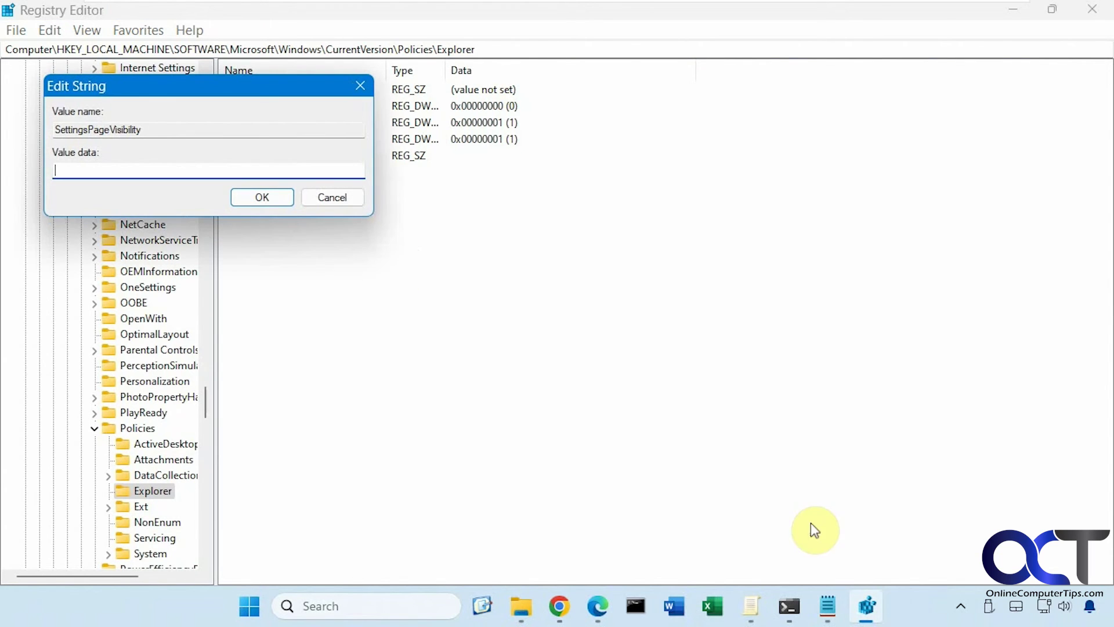
pyautogui.click(830, 604)
pyautogui.click(671, 410)
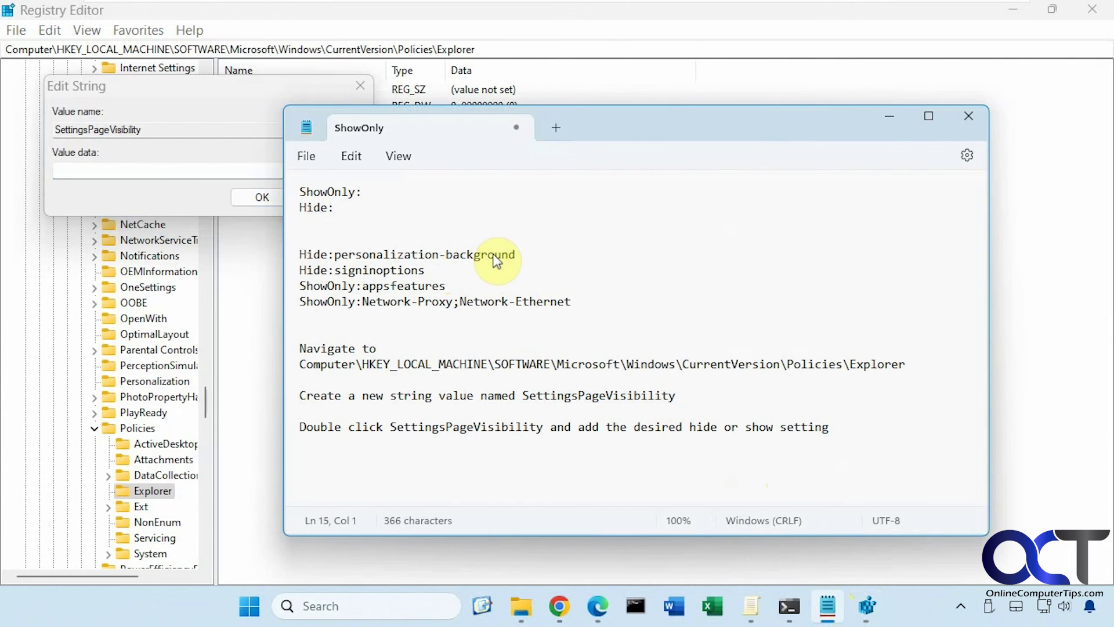
pyautogui.moveTo(517, 253); pyautogui.dragTo(330, 254)
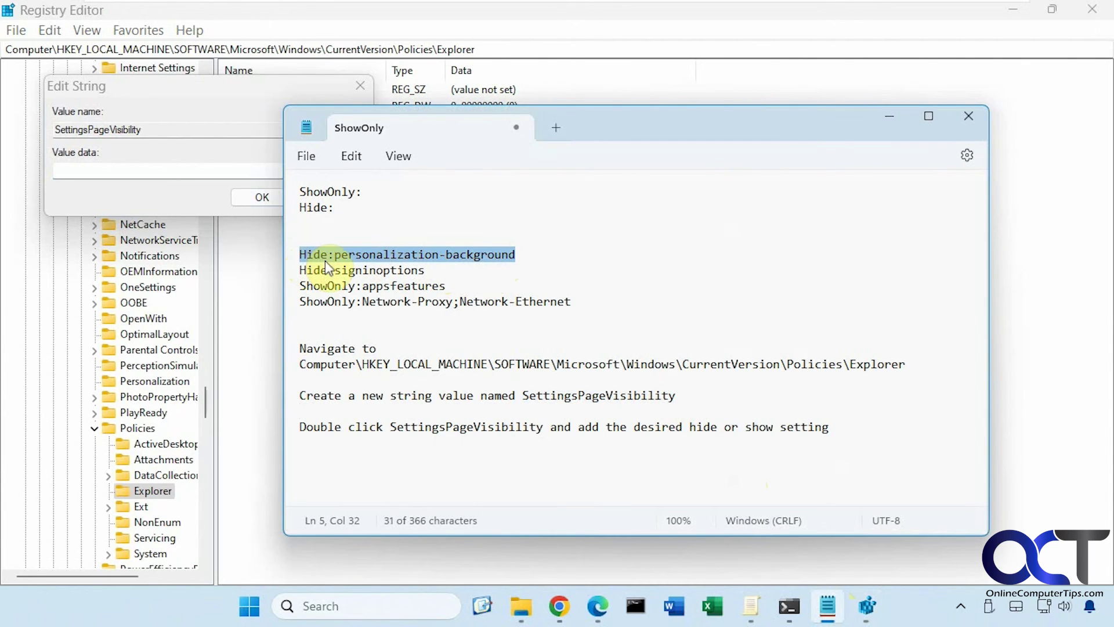
pyautogui.hotkey('ctrl', 'c')
pyautogui.click(127, 170)
pyautogui.hotkey('ctrl', 'v')
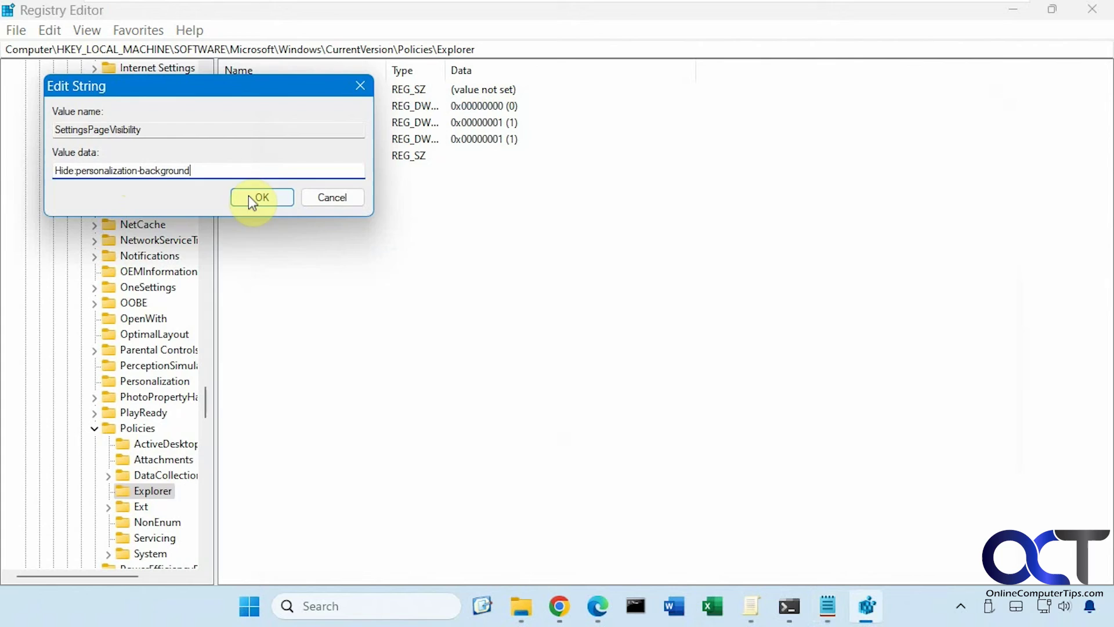
pyautogui.click(251, 199)
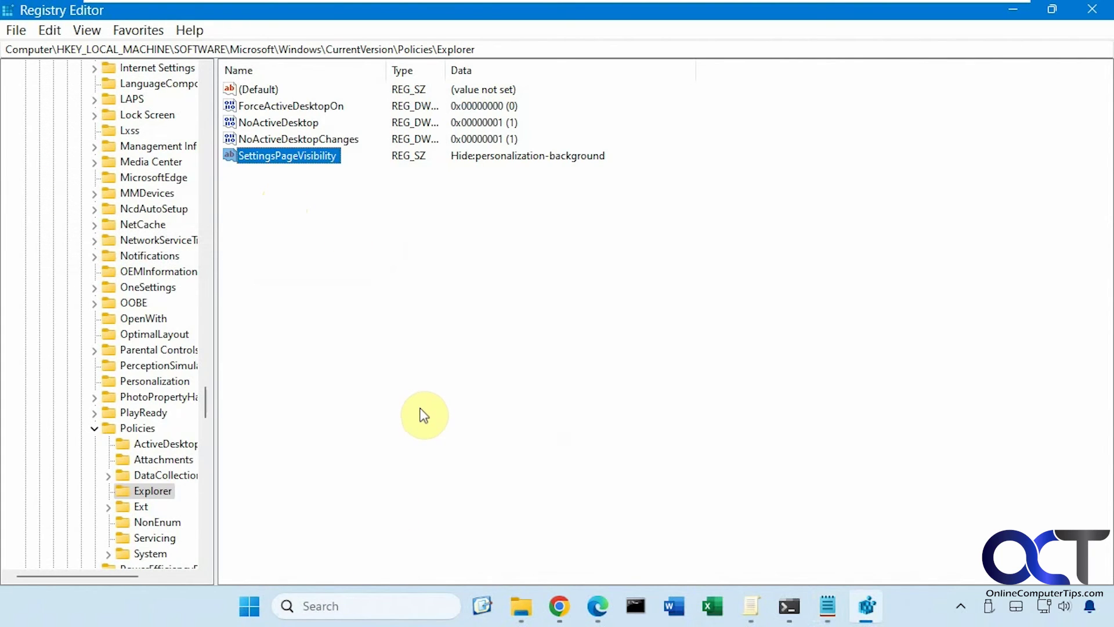
pyautogui.click(249, 606)
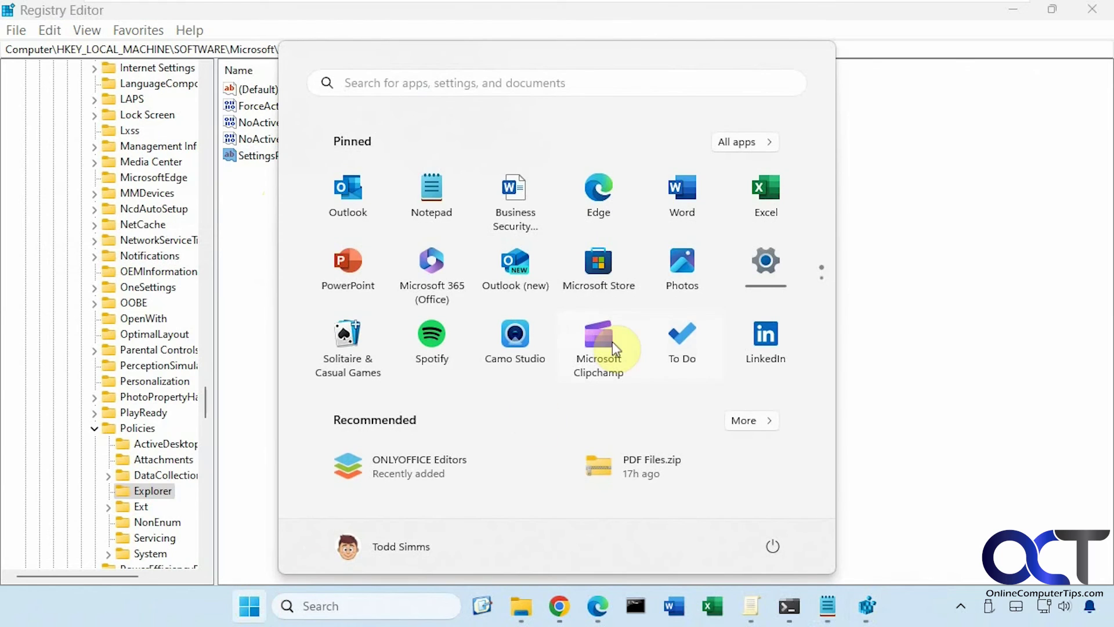
pyautogui.click(757, 270)
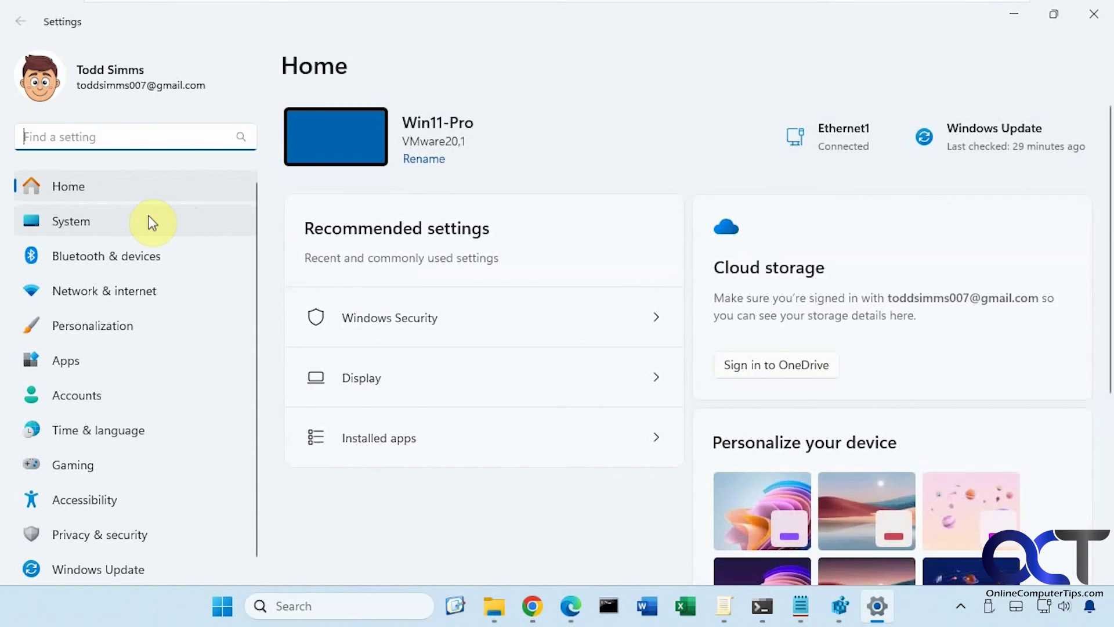
pyautogui.click(111, 323)
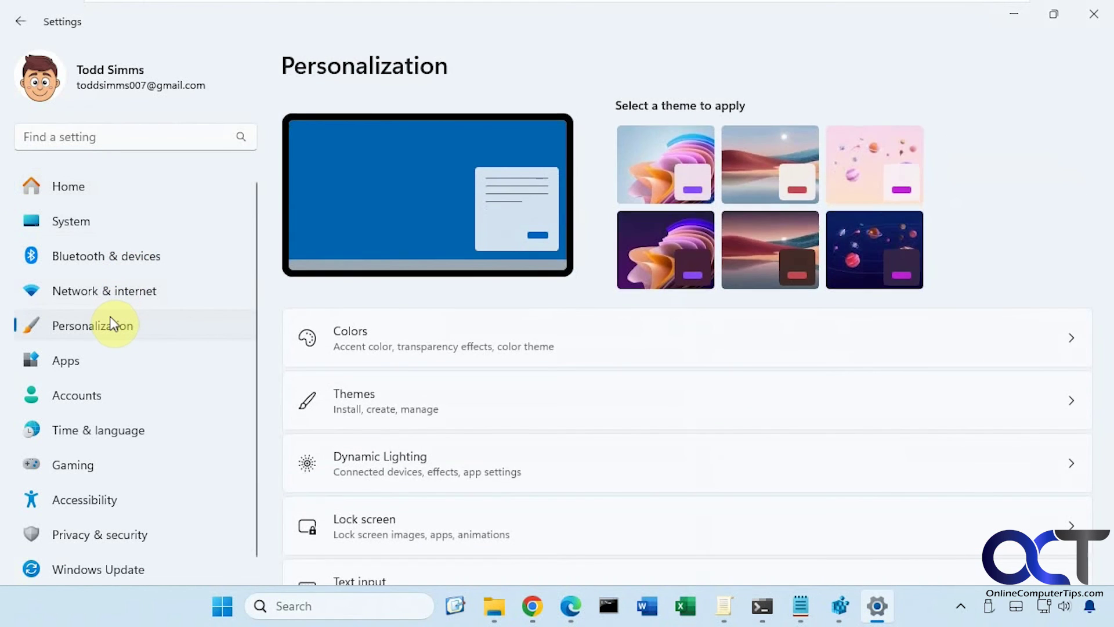
pyautogui.click(1090, 14)
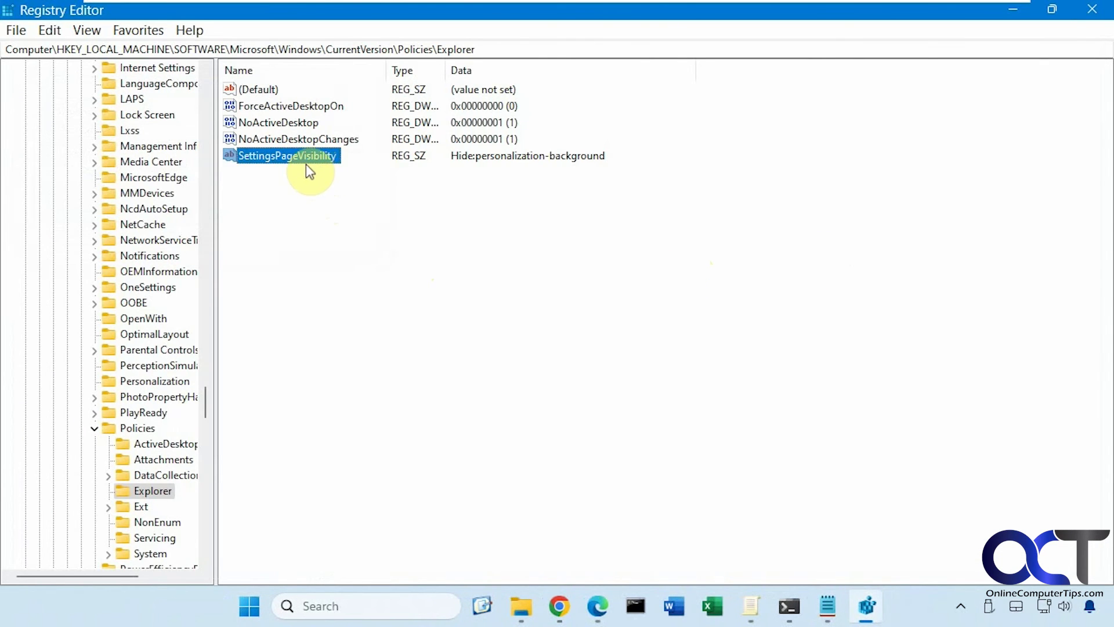
# Empty the SettingsPageVisibility data, then delete the value from the Explorer key.
pyautogui.doubleClick(305, 163)
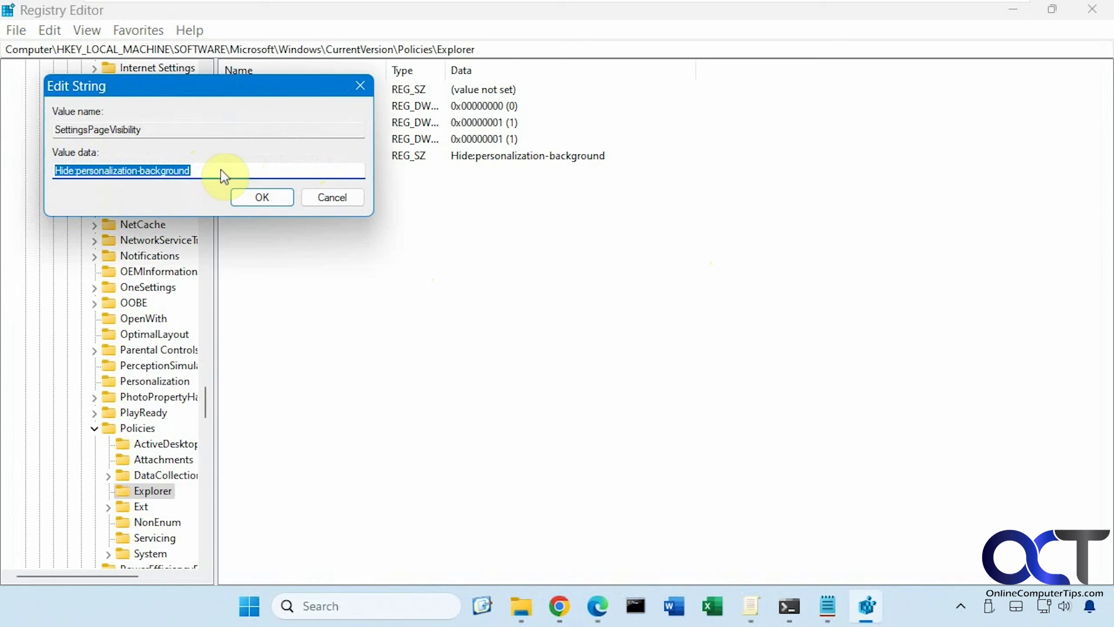
pyautogui.press('BackSpace')
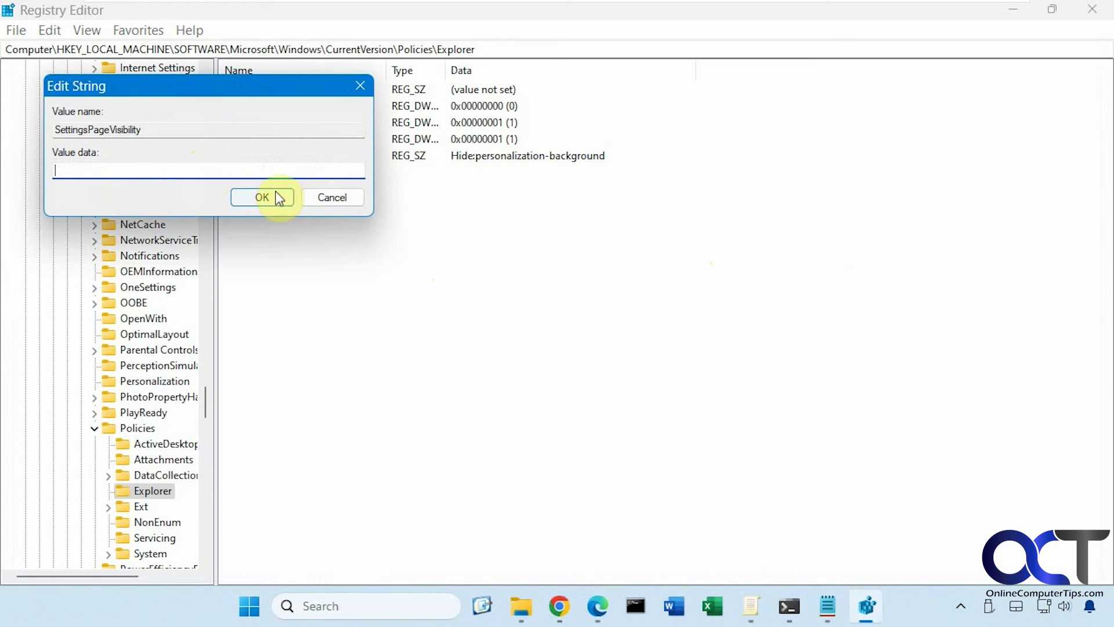
pyautogui.click(273, 197)
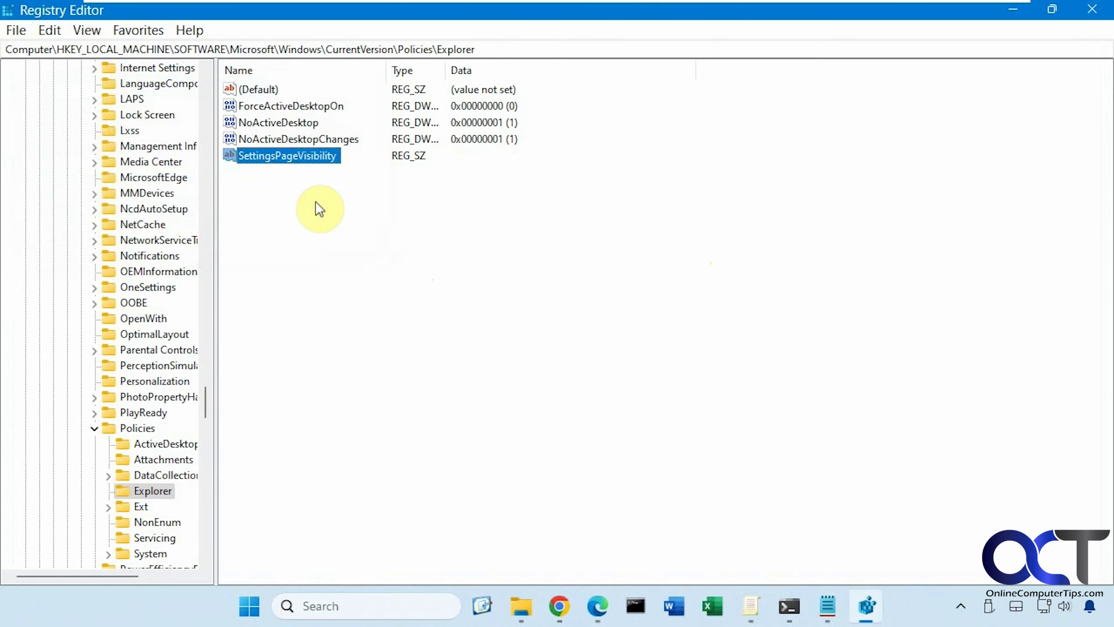
pyautogui.rightClick(295, 158)
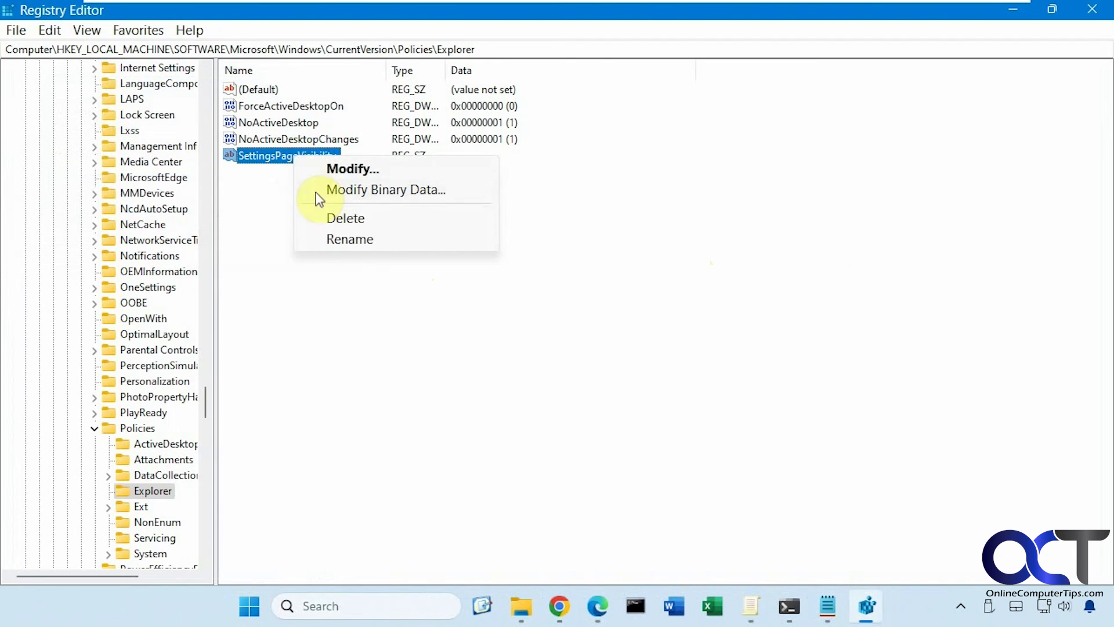
pyautogui.click(335, 220)
pyautogui.click(692, 304)
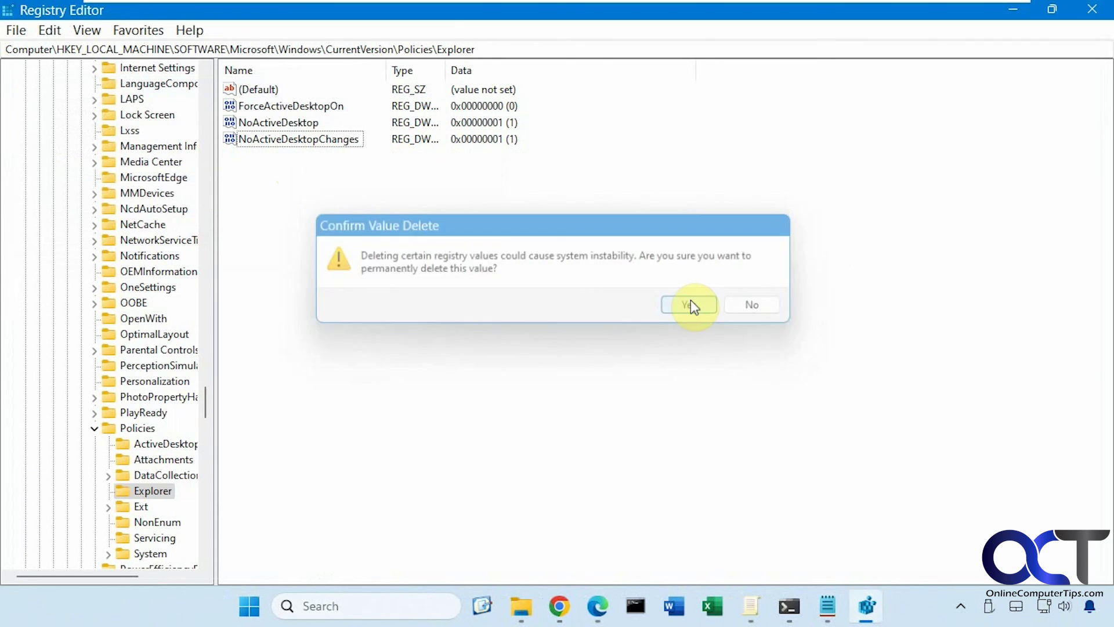
# Confirm in Settings that Personalization › Background is available again.
pyautogui.click(251, 604)
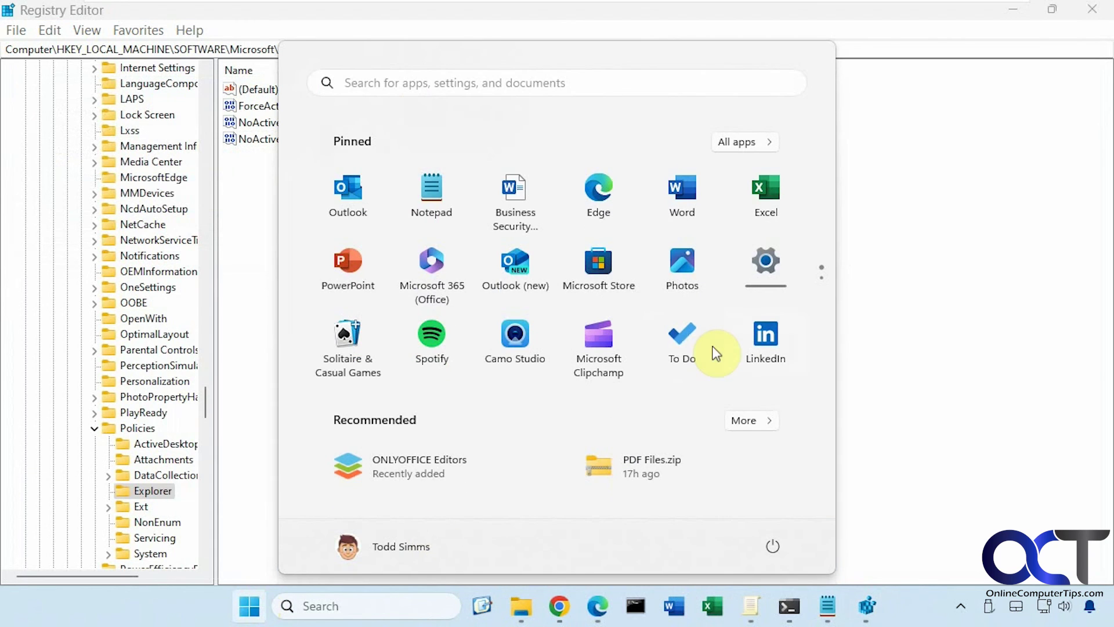
pyautogui.click(765, 267)
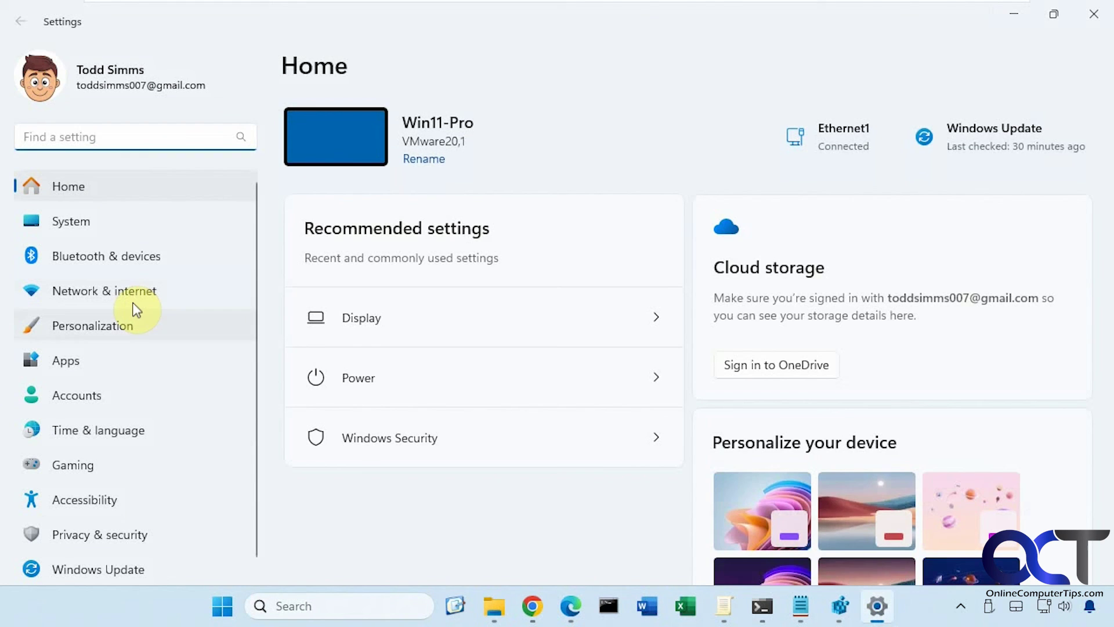
pyautogui.click(120, 321)
pyautogui.click(386, 353)
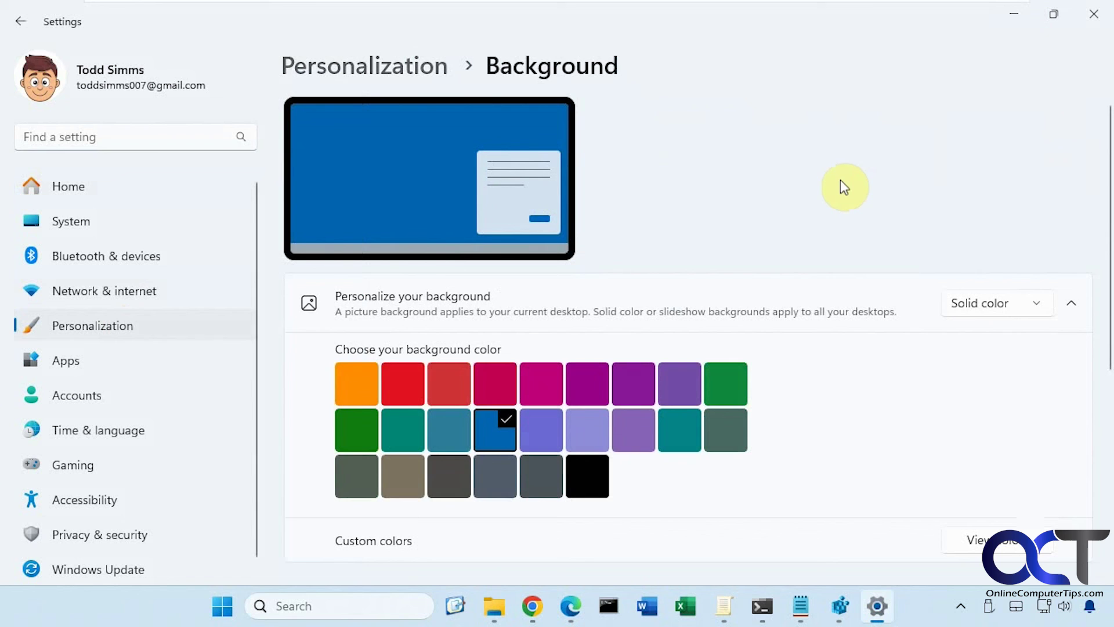
pyautogui.click(1093, 14)
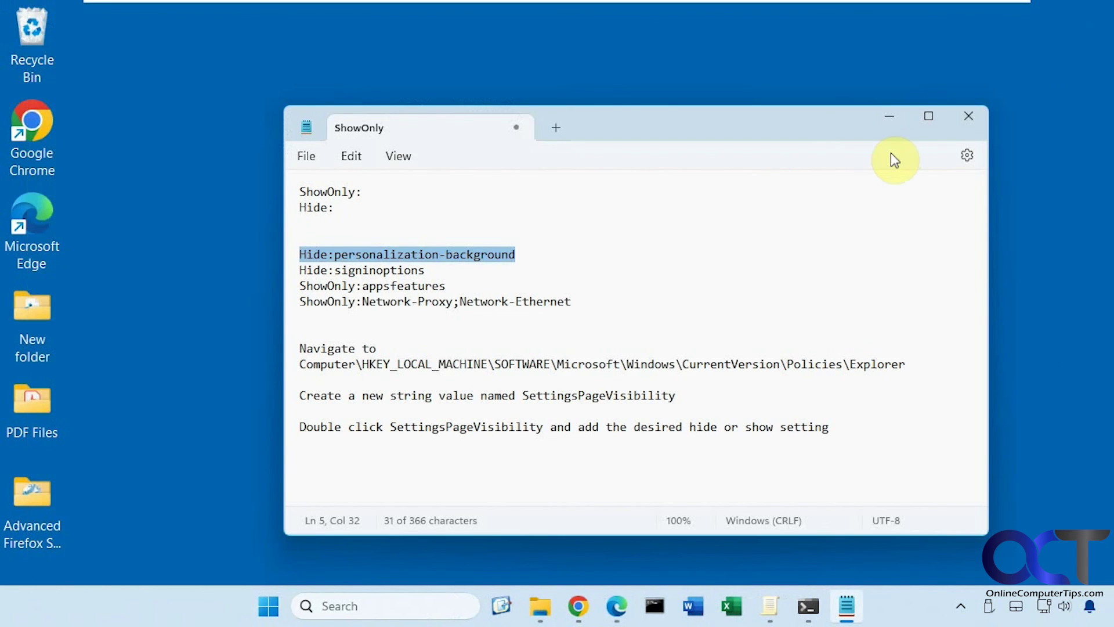
pyautogui.press('Up')
pyautogui.press('Up')
pyautogui.press('Up')
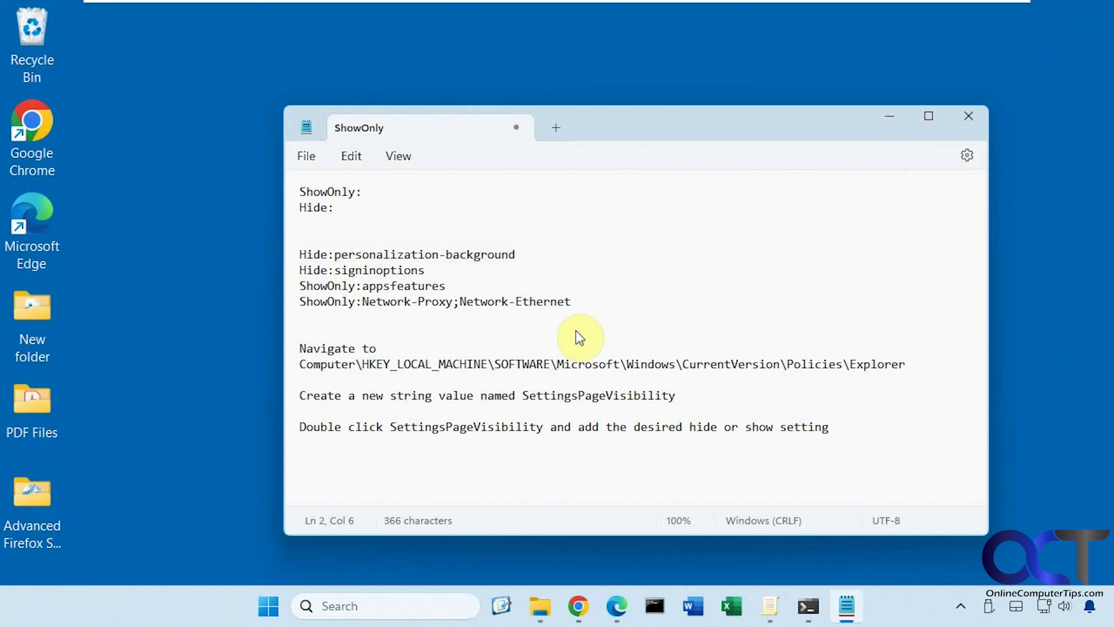